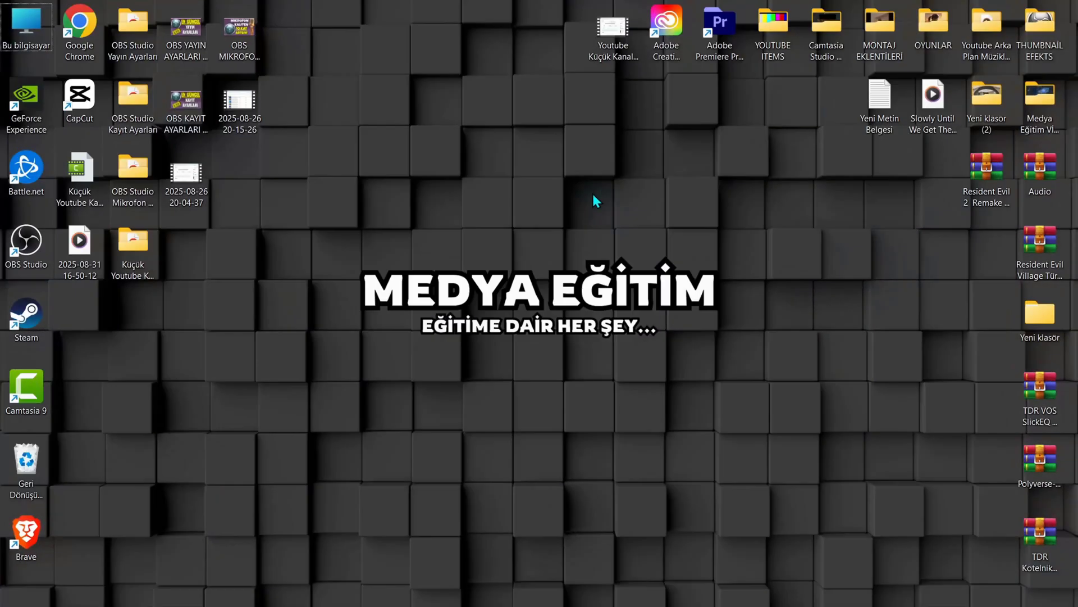
Search Windows for "ağ bağlantılar" and open the Ağ Bağlantıları window
{"action": "key", "text": "super"}
{"action": "type", "text": "ağ bağlantılar"}
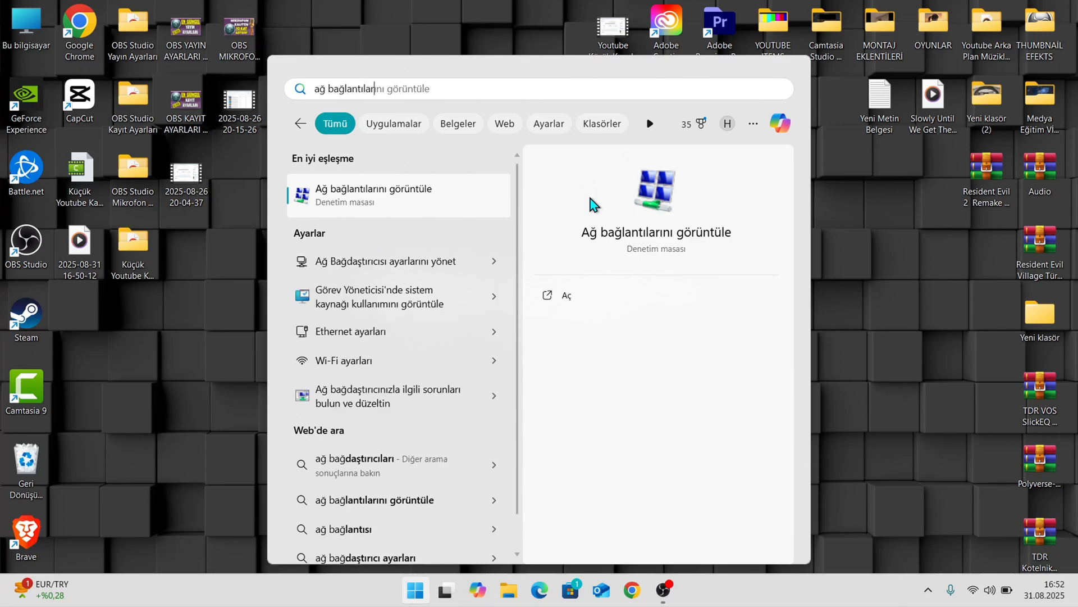
{"action": "key", "text": "Return"}
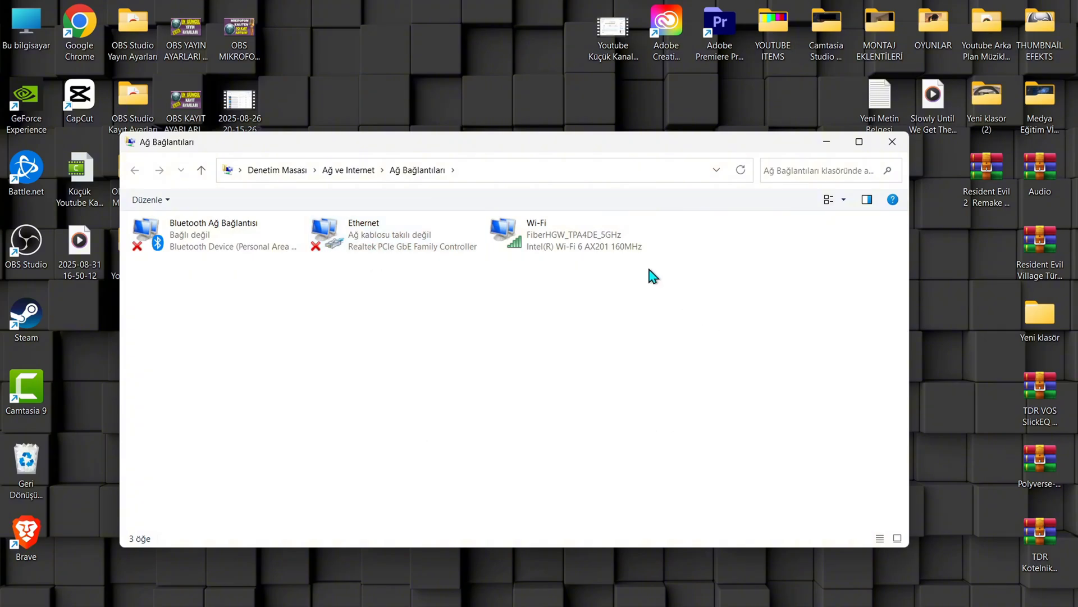
Open the properties of İnternet Protokolü Sürüm 4 (TCP/IPv4) for the Wi-Fi connection
{"action": "right_click", "coordinate": [562, 241]}
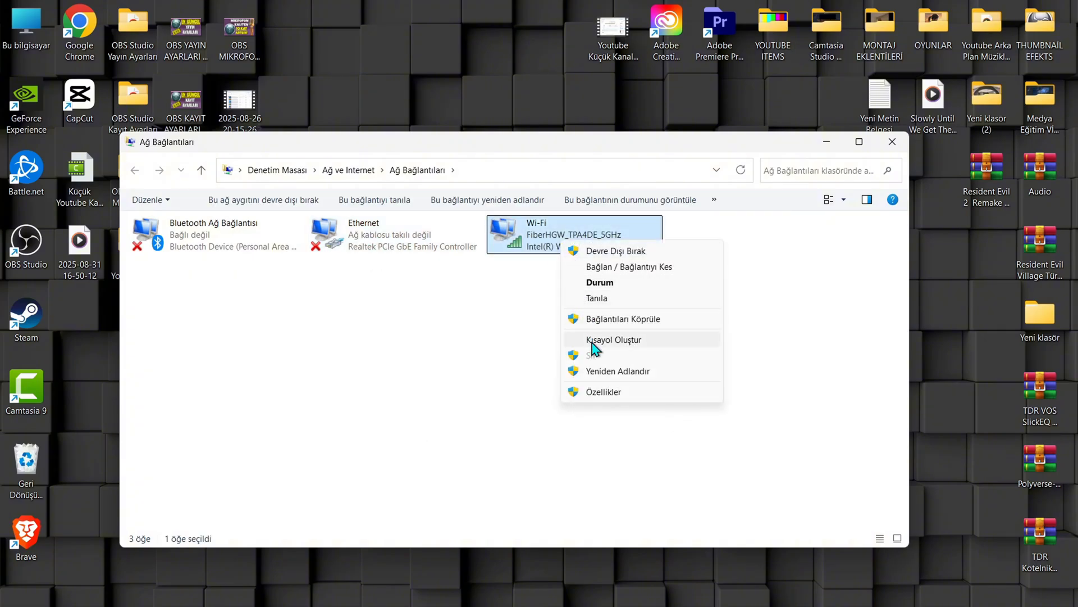
{"action": "left_click", "coordinate": [598, 393]}
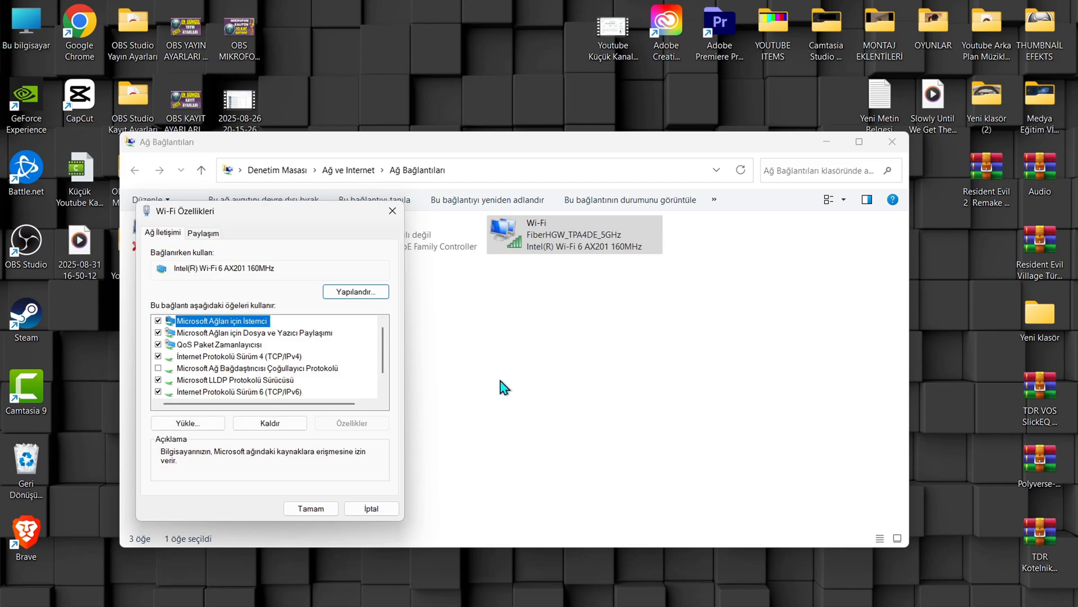
{"action": "left_click", "coordinate": [225, 359]}
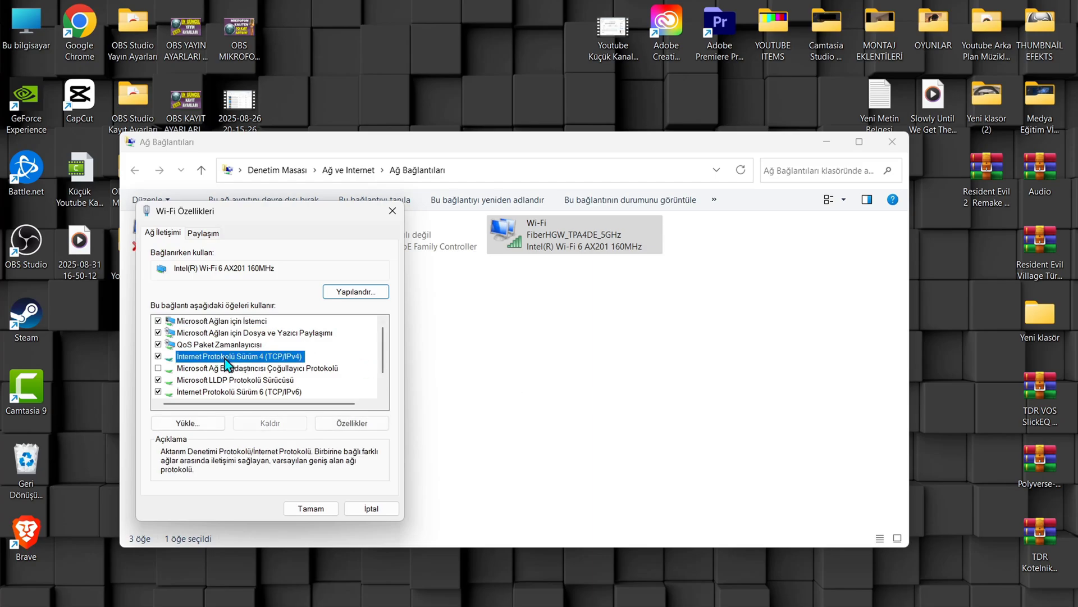
{"action": "double_click", "coordinate": [225, 359]}
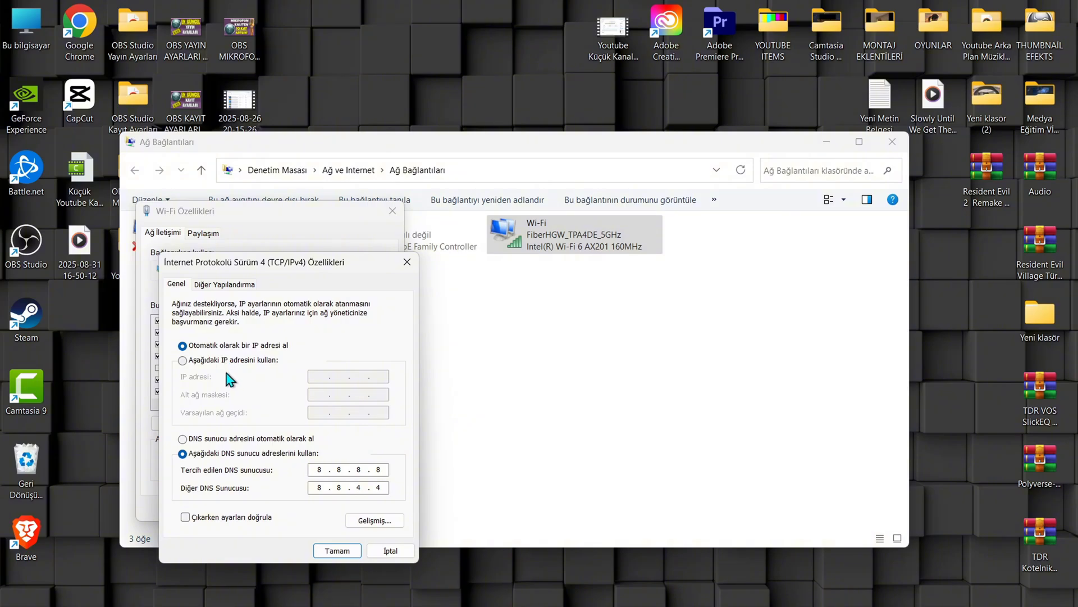
Enter manual DNS servers for the Wi-Fi connection: 8.8.8.8 as preferred and 8.8.4.4 as alternate
{"action": "left_click", "coordinate": [224, 439]}
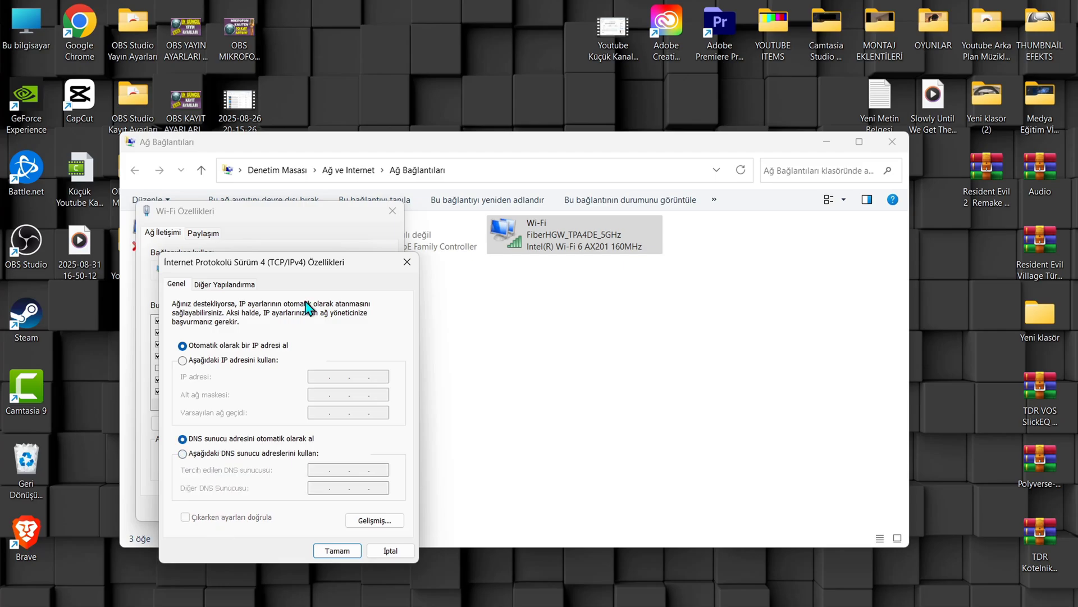
{"action": "left_click", "coordinate": [194, 453]}
{"action": "left_click", "coordinate": [319, 469]}
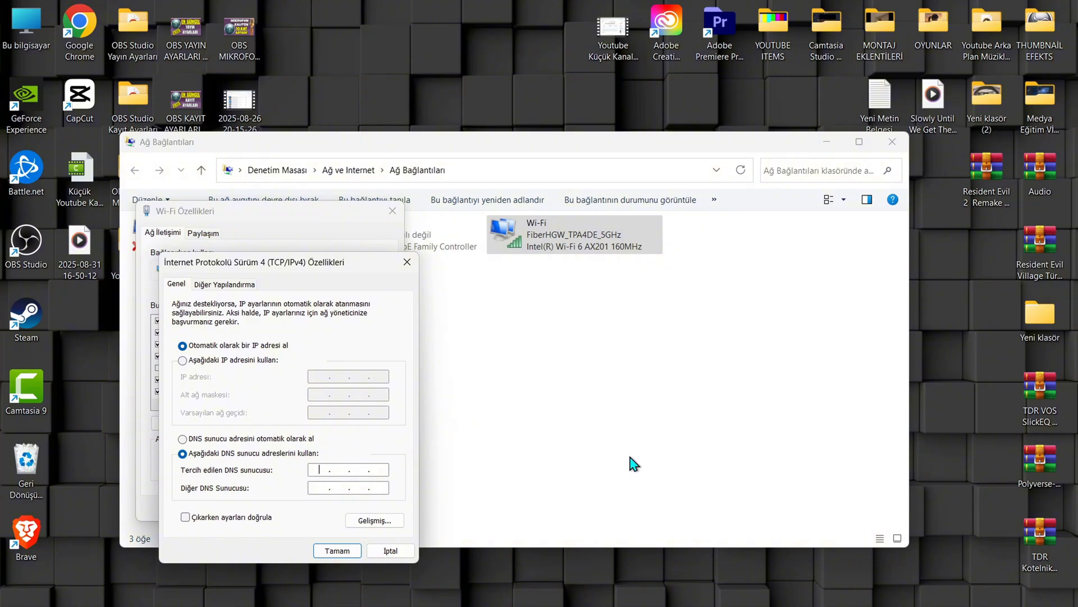
{"action": "type", "text": "8.8.8.8"}
{"action": "left_click", "coordinate": [313, 488]}
{"action": "type", "text": "8.8.4.4"}
Replace the DNS servers with 1.1.1.1 as preferred and 1.0.0.1 as alternate, accept the Wi-Fi settings and close Ağ Bağlantıları
{"action": "key", "text": "BackSpace"}
{"action": "key", "text": "BackSpace"}
{"action": "key", "text": "BackSpace"}
{"action": "key", "text": "BackSpace"}
{"action": "left_click", "coordinate": [358, 469]}
{"action": "type", "text": "1 . 1 . 1 . 1"}
{"action": "left_click", "coordinate": [327, 489]}
{"action": "type", "text": "1.0.0.1"}
{"action": "left_click", "coordinate": [337, 550]}
{"action": "left_click", "coordinate": [325, 508]}
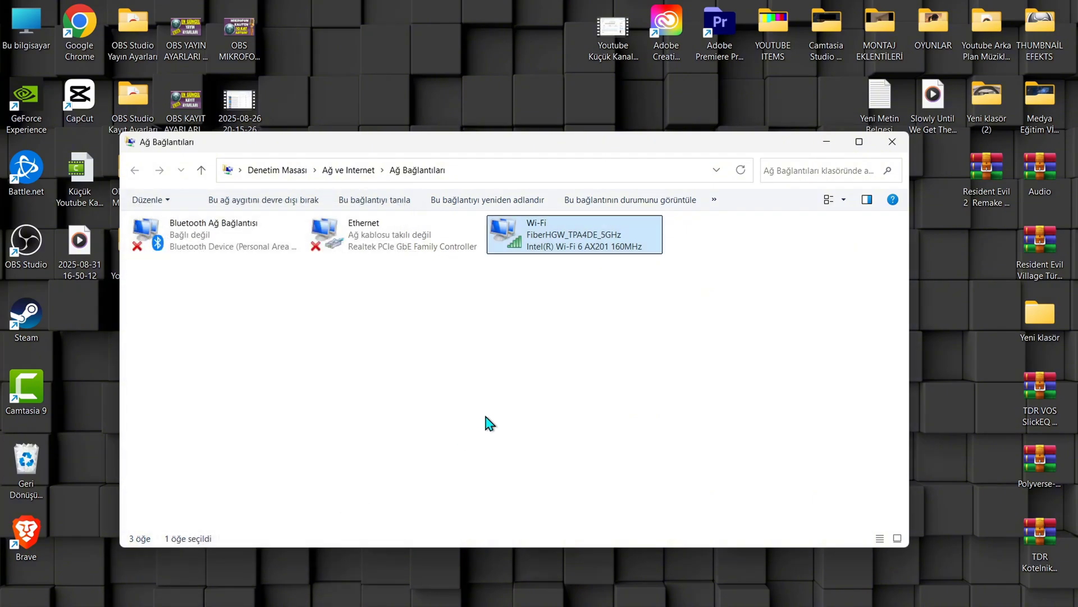
{"action": "left_click", "coordinate": [893, 142]}
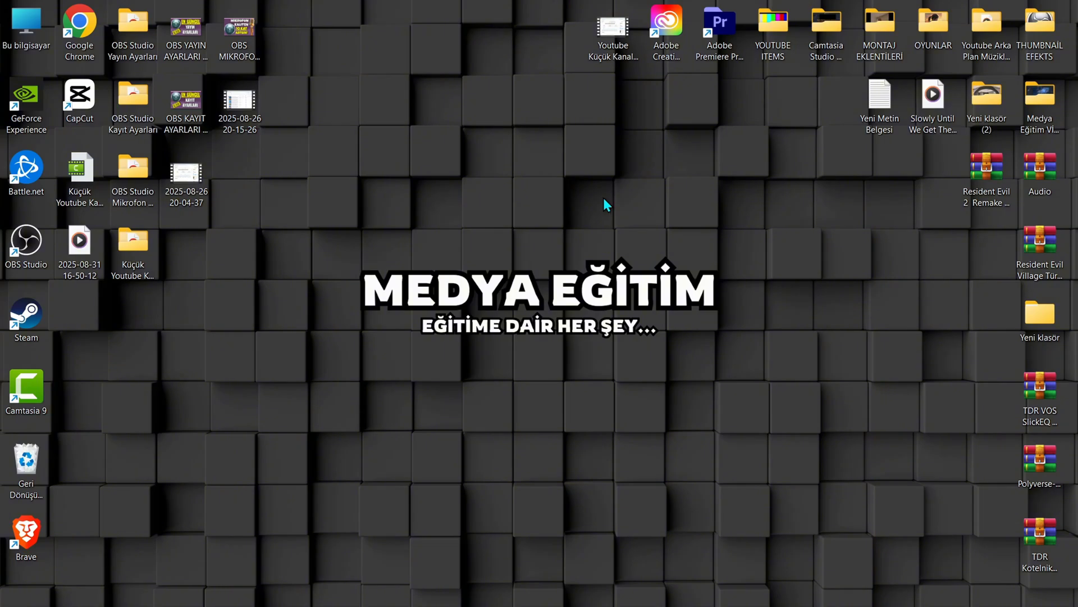
Open the Çalıştır dialog and run cmd from it to start a command prompt
{"action": "key", "text": "super"}
{"action": "type", "text": "çalıştır"}
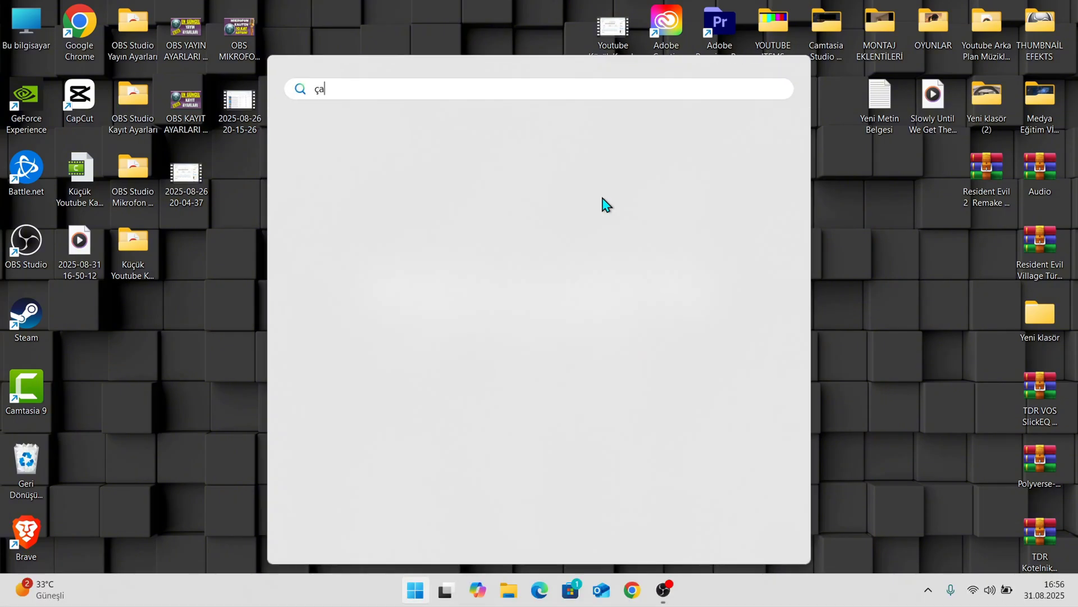
{"action": "key", "text": "Return"}
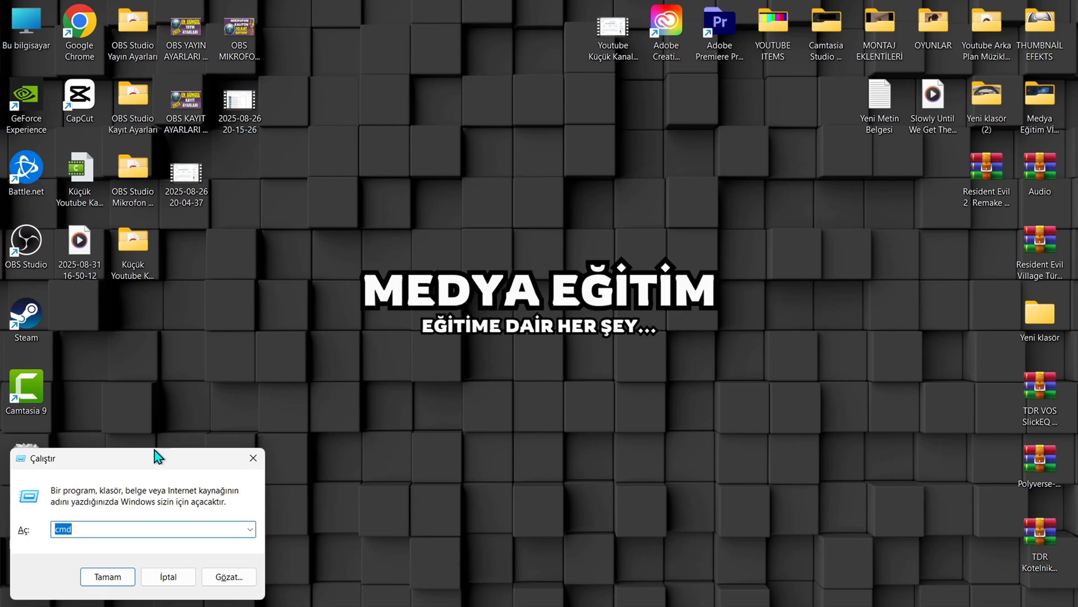
{"action": "left_click_drag", "start_coordinate": [157, 453], "coordinate": [431, 205]}
{"action": "left_click", "coordinate": [370, 337]}
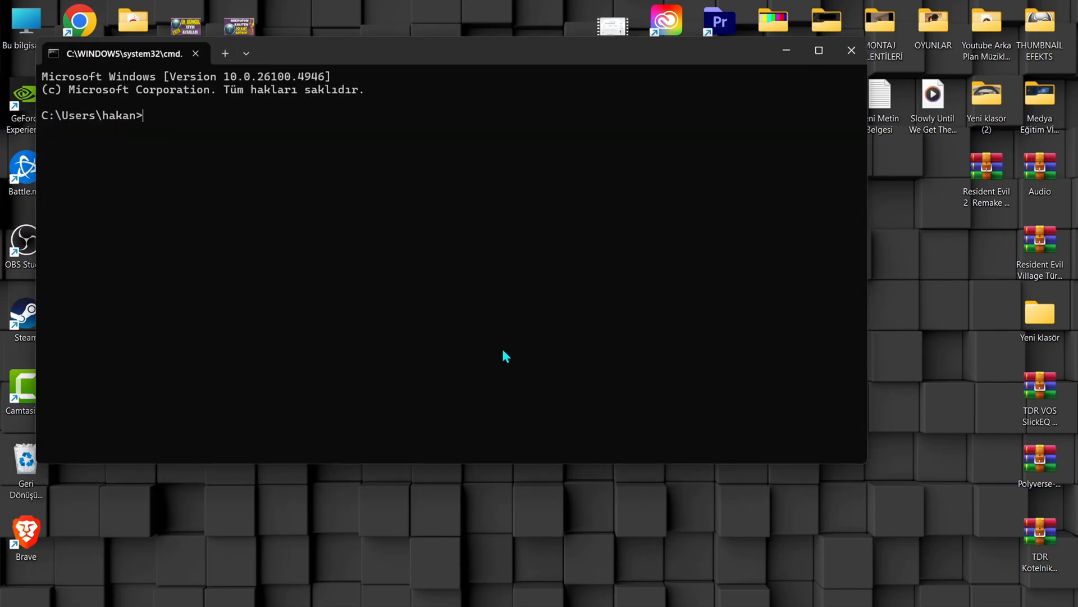
Ping the DNS servers 8.8.8.8 and 1.1.1.1 one after the other from the command prompt
{"action": "type", "text": "ping 8.8.8.8"}
{"action": "key", "text": "Return"}
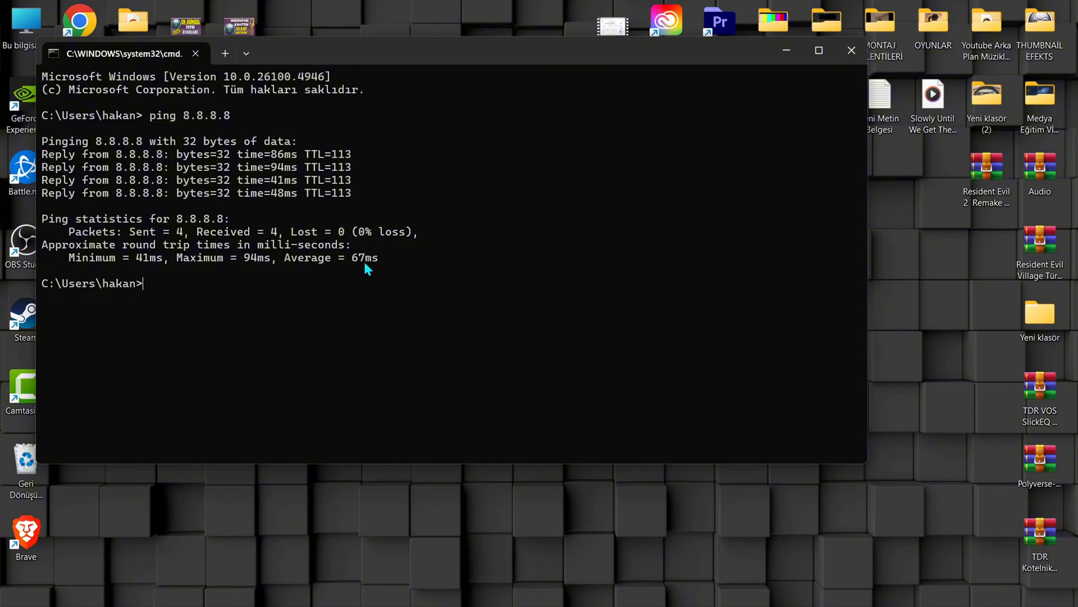
{"action": "type", "text": "ping 1.1.1.1"}
{"action": "key", "text": "Return"}
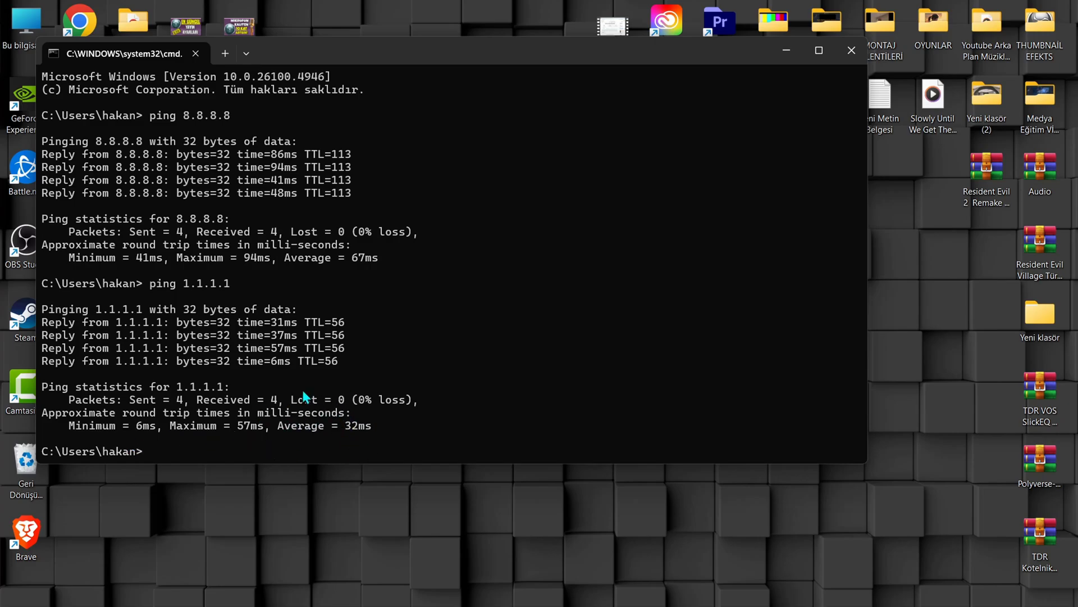
Compare the minimum response times of the two pings and close the command prompt
{"action": "double_click", "coordinate": [141, 258]}
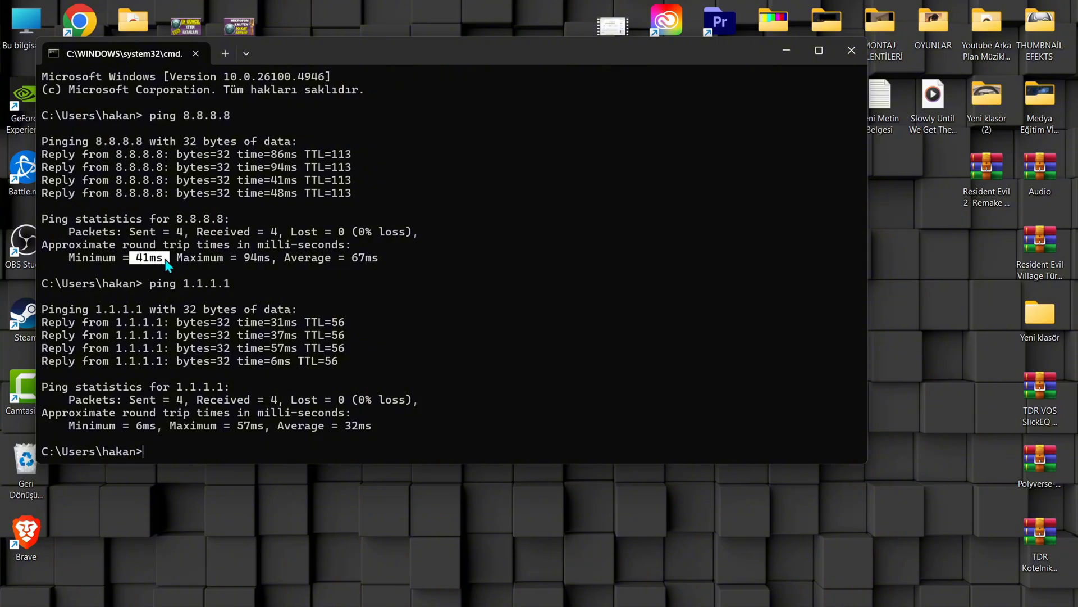
{"action": "double_click", "coordinate": [147, 426]}
{"action": "left_click", "coordinate": [853, 50]}
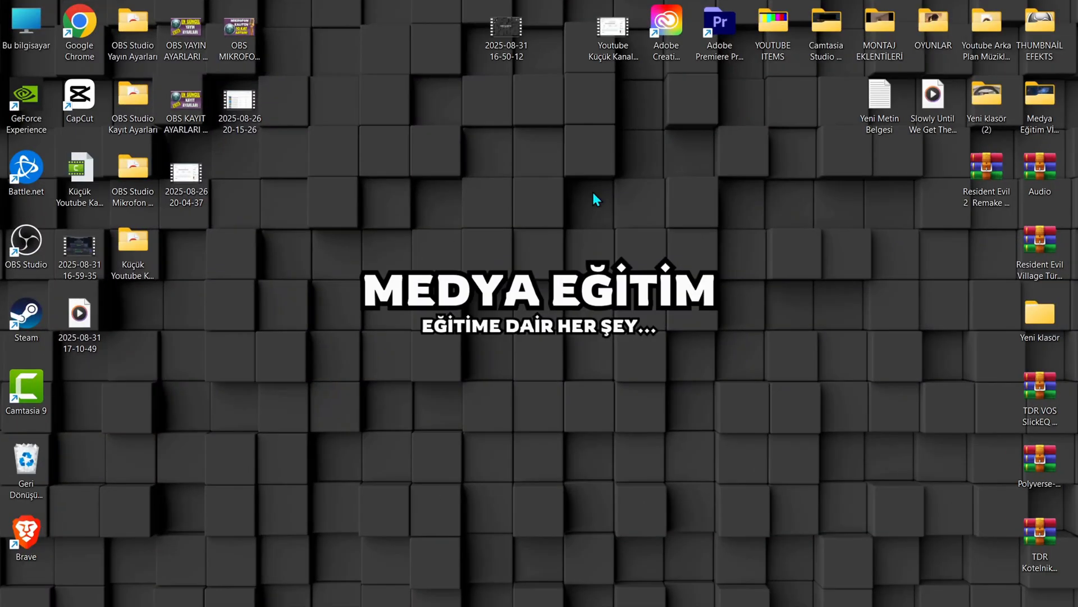
Open Bilgisayar Yönetimi and show its Aygıt Yöneticisi device list
{"action": "key", "text": "super"}
{"action": "type", "text": "bilgi"}
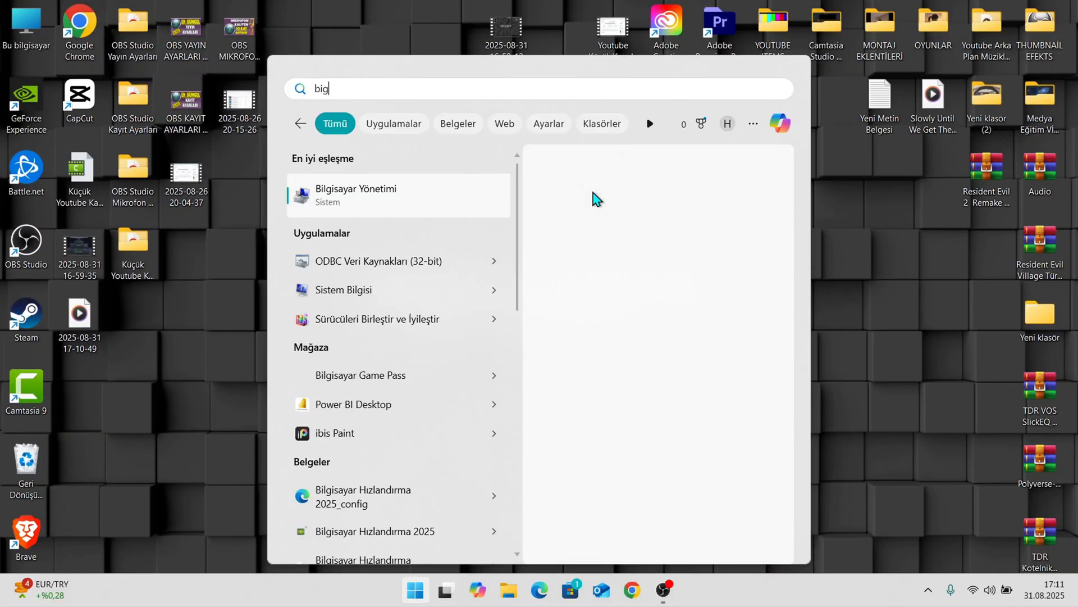
{"action": "left_click", "coordinate": [352, 191]}
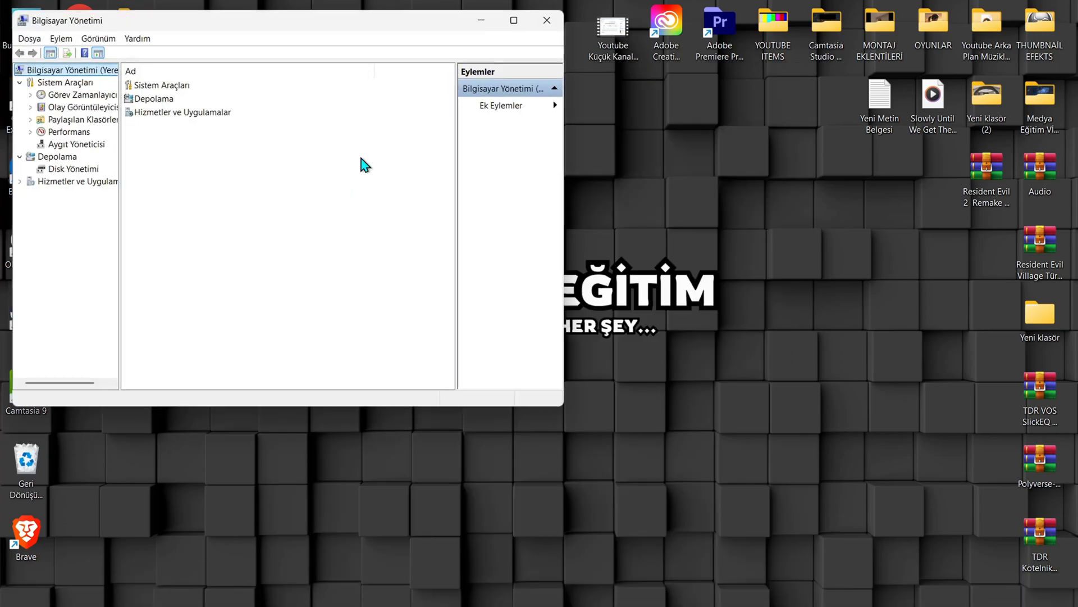
{"action": "left_click", "coordinate": [77, 146]}
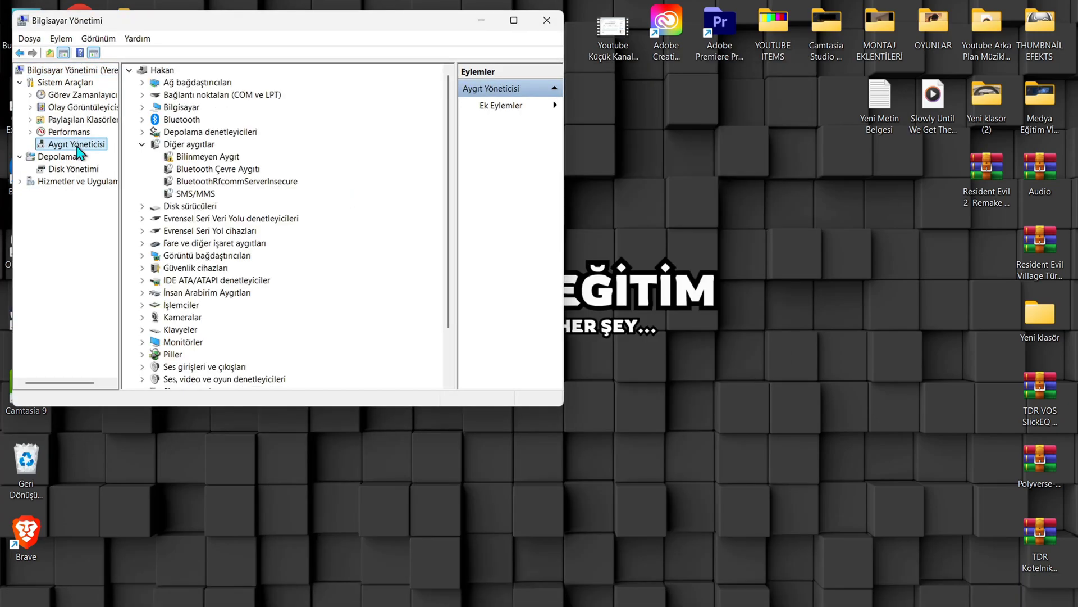
Open the advanced properties of the Realtek PCIe GbE Family Controller network adapter and select the Hız & İkili property
{"action": "left_click", "coordinate": [201, 84]}
{"action": "double_click", "coordinate": [201, 85]}
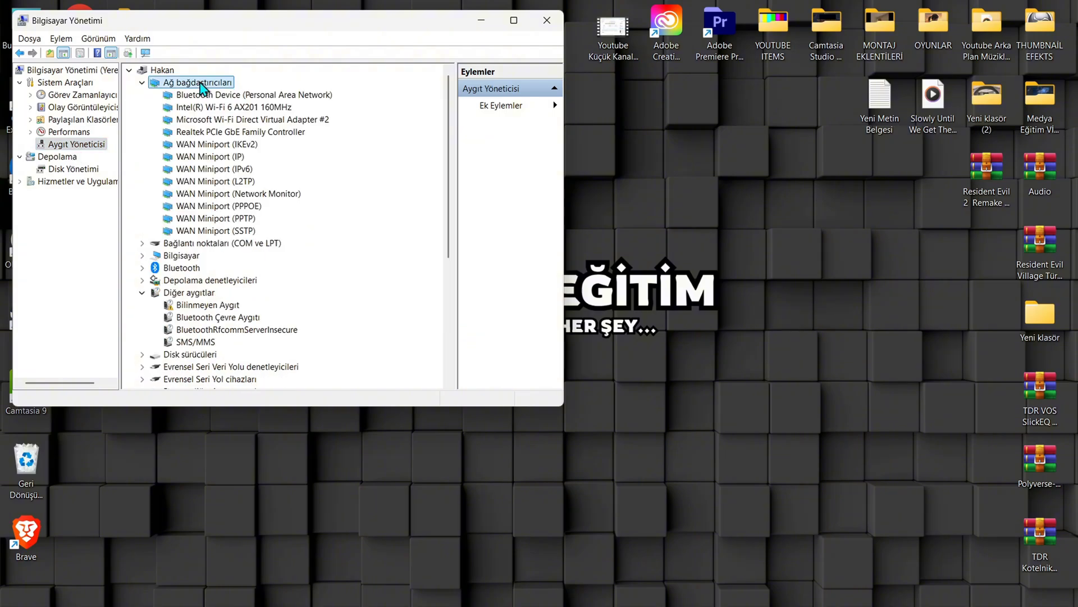
{"action": "left_click", "coordinate": [212, 134]}
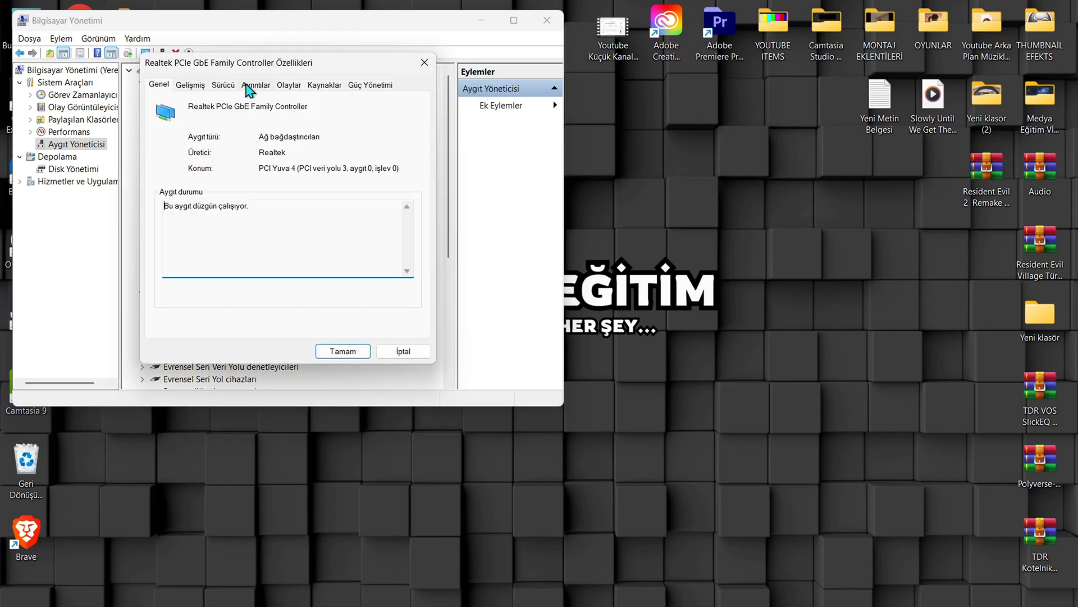
{"action": "left_click", "coordinate": [190, 86]}
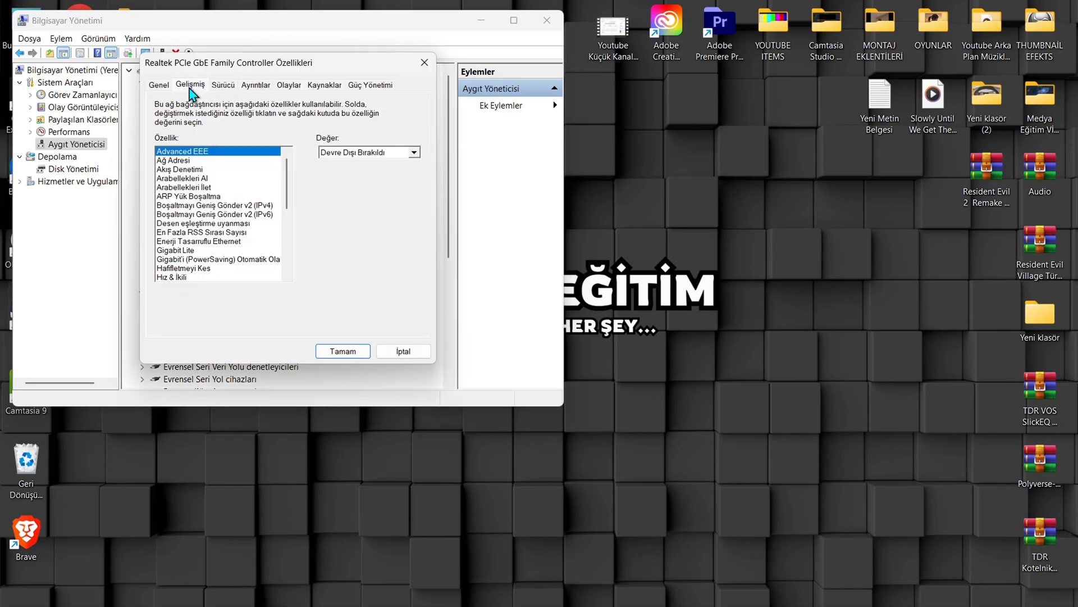
{"action": "scroll", "coordinate": [192, 208], "scroll_direction": "down", "scroll_amount": 3}
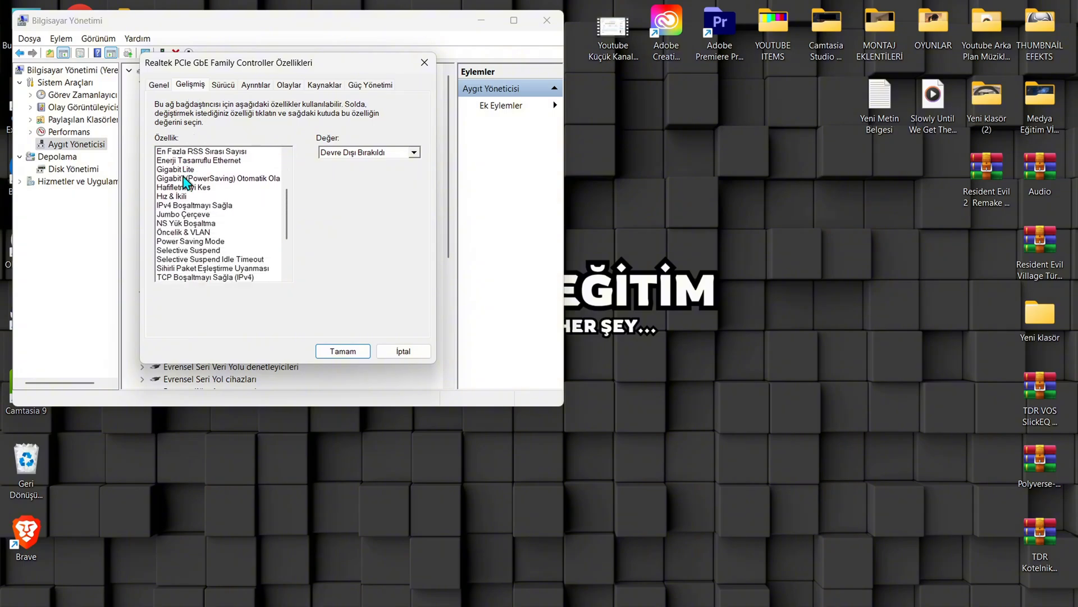
{"action": "left_click", "coordinate": [183, 197]}
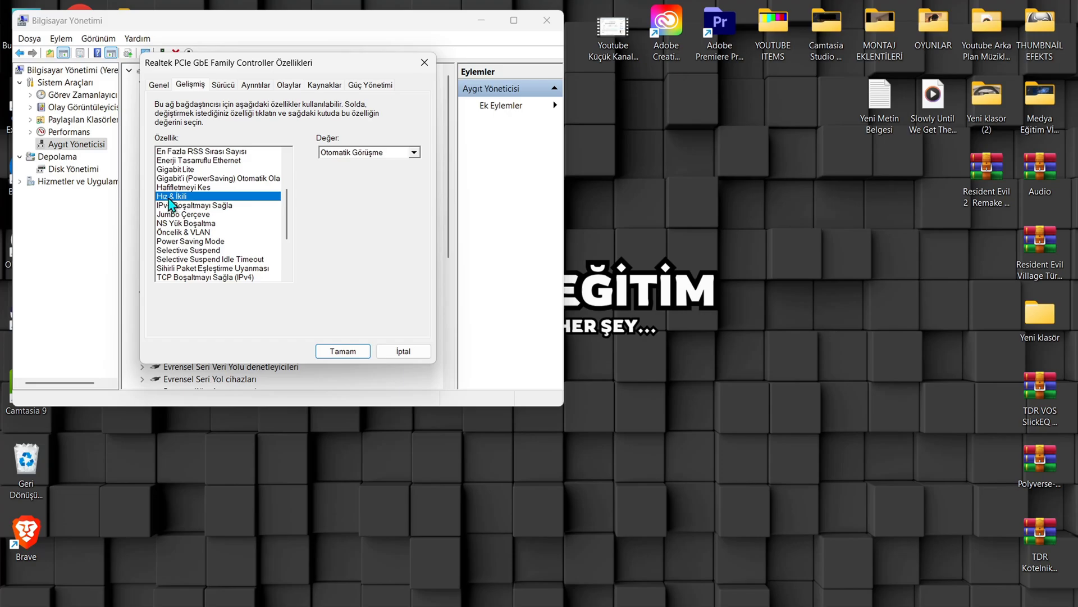
Try the values 10 Mbps Yarım İkili and 10 Mbps Tam İkili for the adapter's Hız & İkili property
{"action": "left_click", "coordinate": [339, 154]}
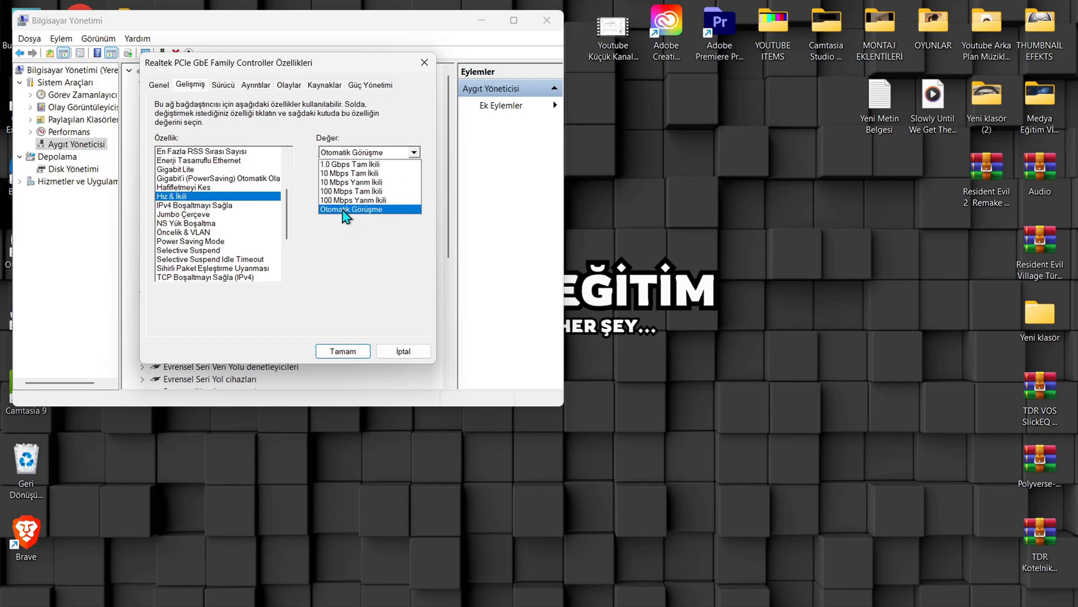
{"action": "left_click", "coordinate": [349, 183]}
{"action": "left_click", "coordinate": [362, 153]}
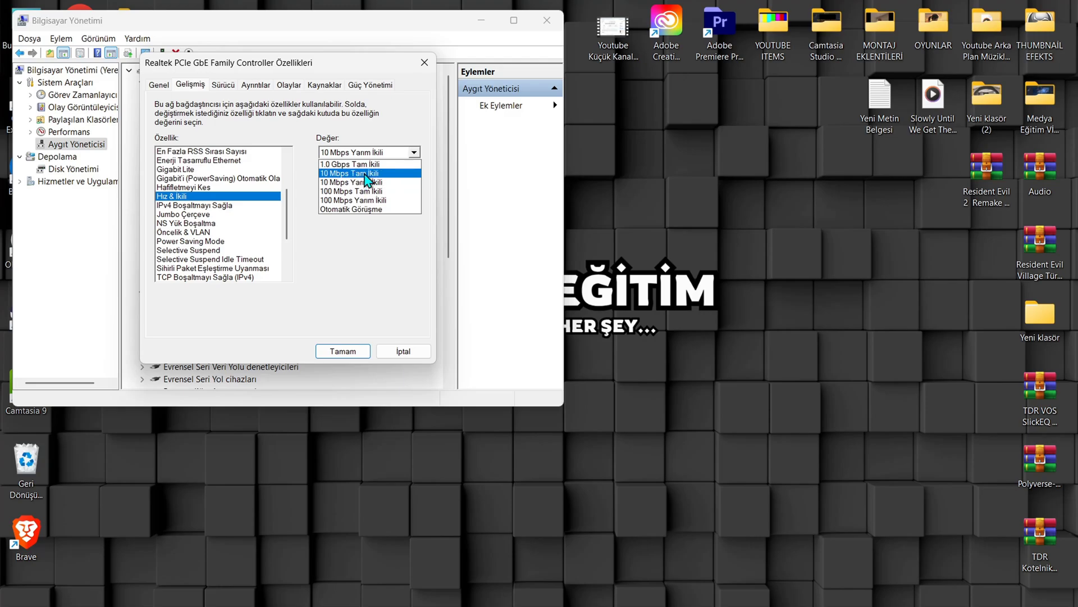
{"action": "left_click", "coordinate": [365, 173]}
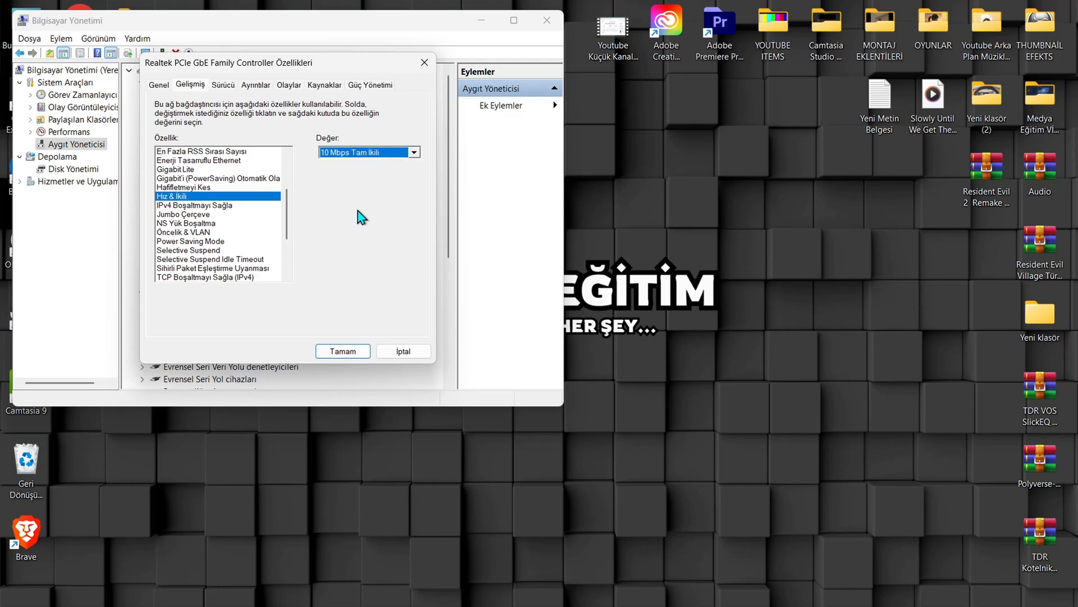
Set the adapter's Hız & İkili property to Otomatik Görüşme, accept the properties and close Bilgisayar Yönetimi
{"action": "left_click", "coordinate": [372, 155]}
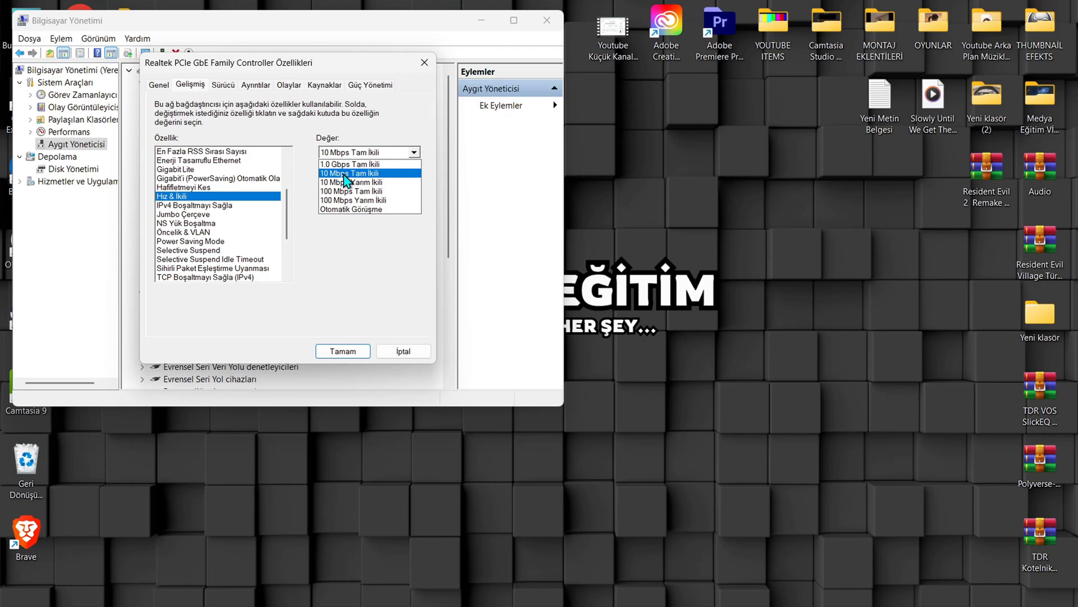
{"action": "left_click", "coordinate": [346, 208]}
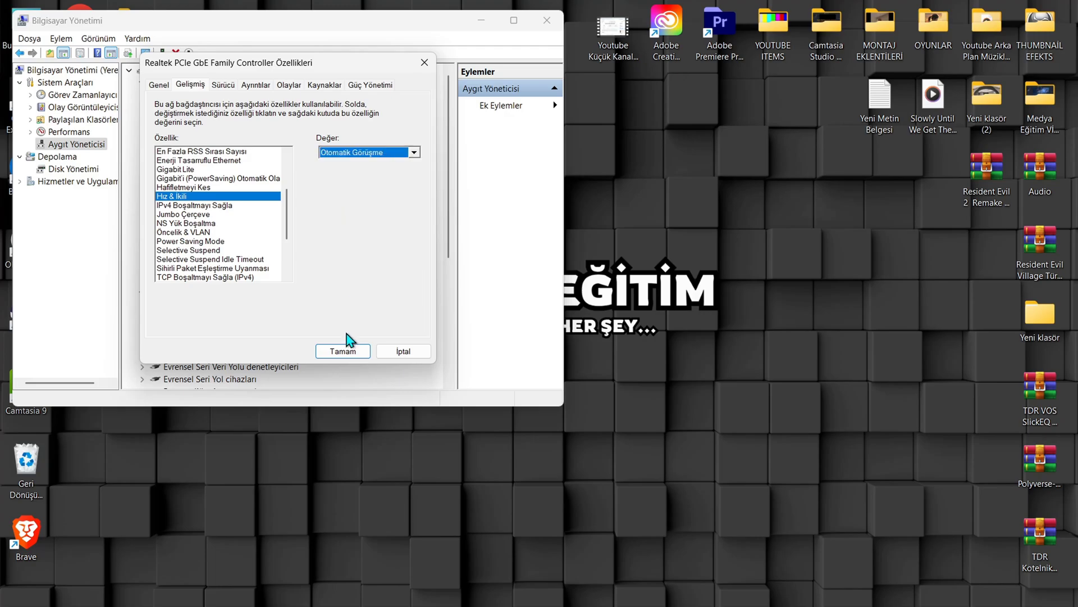
{"action": "left_click", "coordinate": [344, 352]}
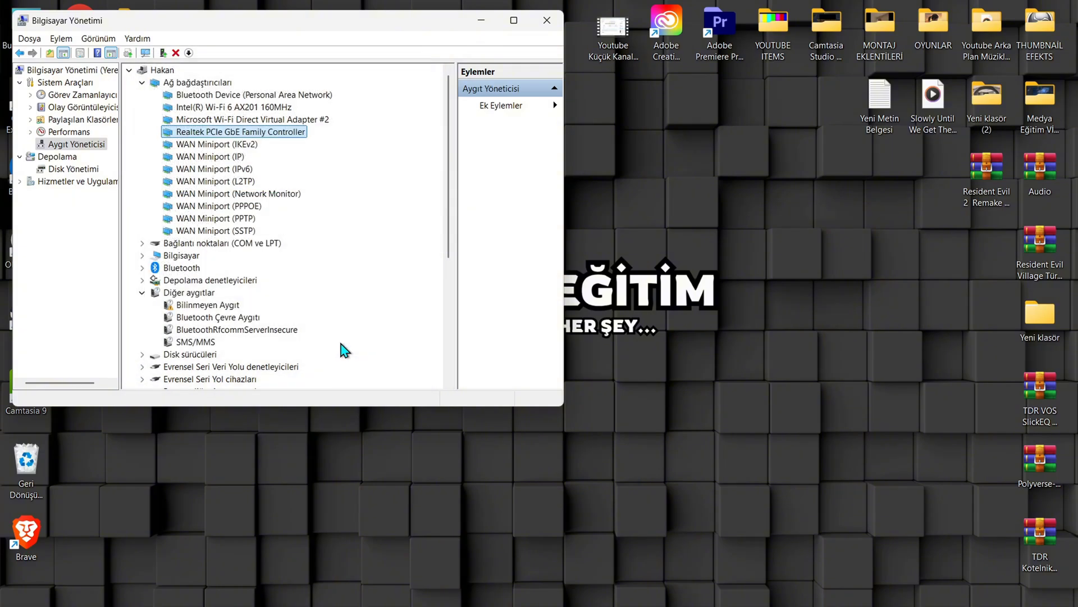
{"action": "left_click", "coordinate": [546, 21]}
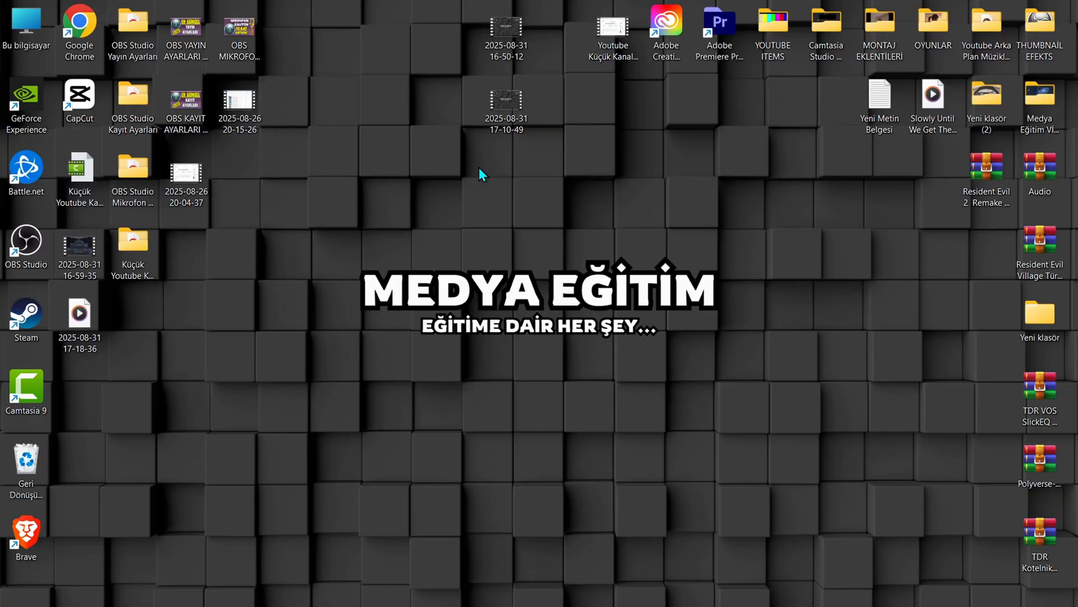
Search Windows for "görev yönetici" and open Görev Yöneticisi to show the running processes
{"action": "key", "text": "super"}
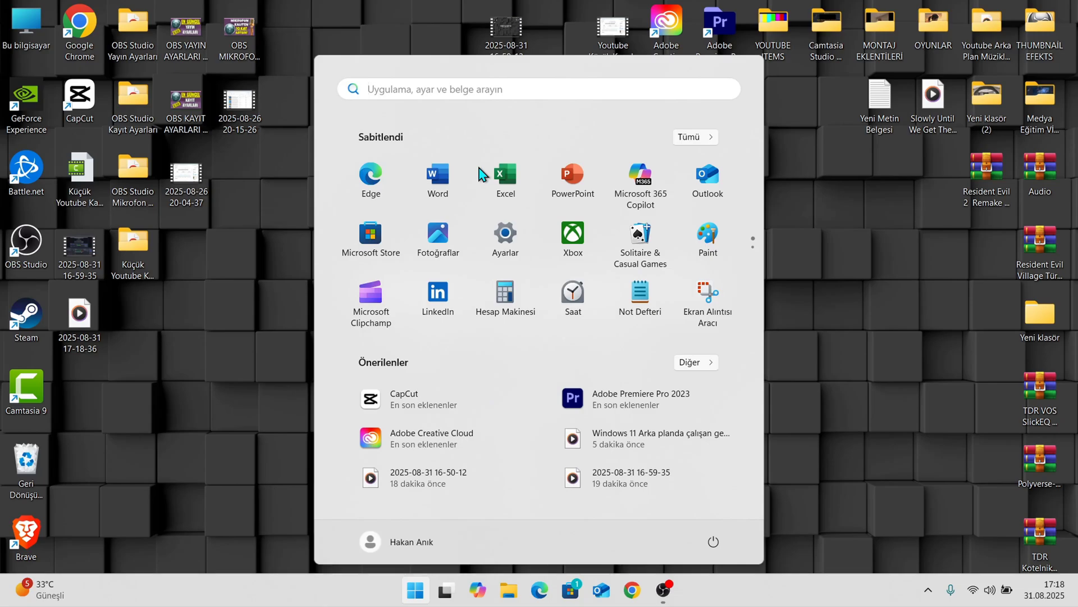
{"action": "type", "text": "görev yönetici"}
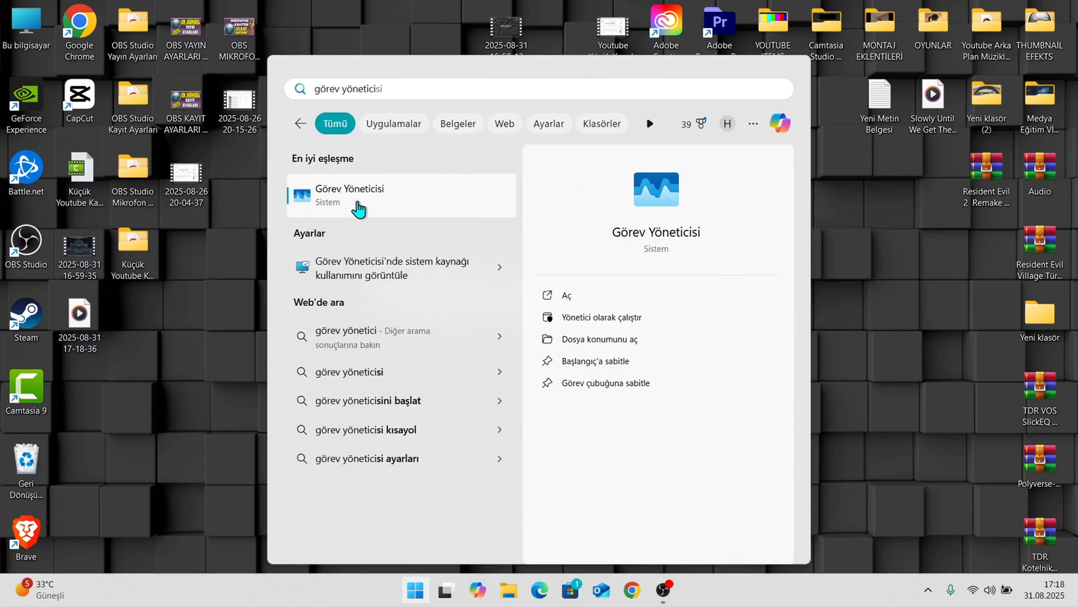
{"action": "left_click", "coordinate": [361, 208]}
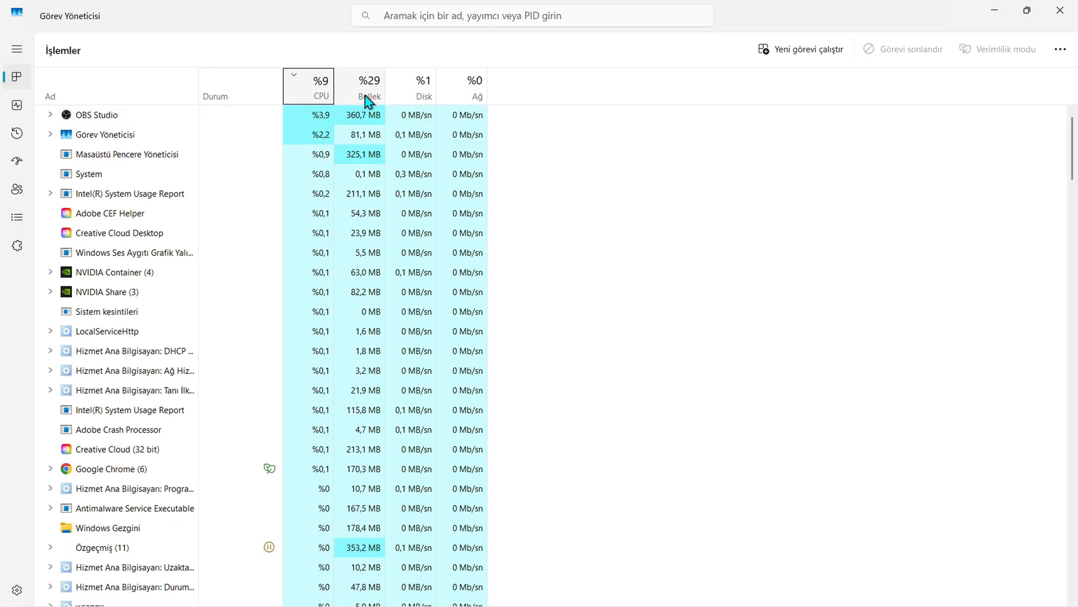
Sort the running processes by network usage (Ağ), and open YouTube in Google Chrome
{"action": "left_click", "coordinate": [474, 95]}
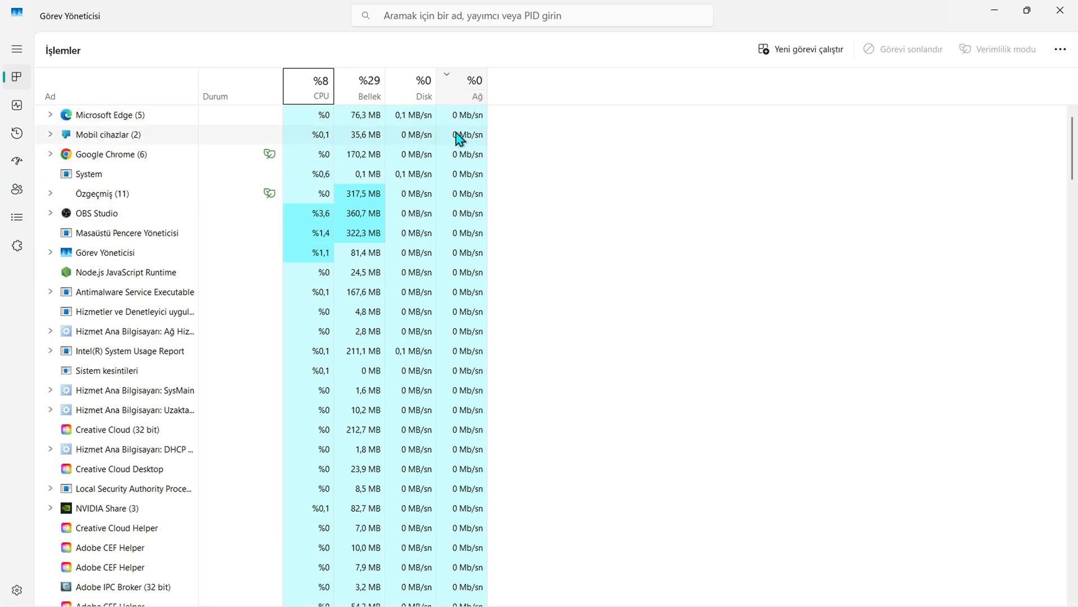
{"action": "key", "text": "super"}
{"action": "type", "text": "chy"}
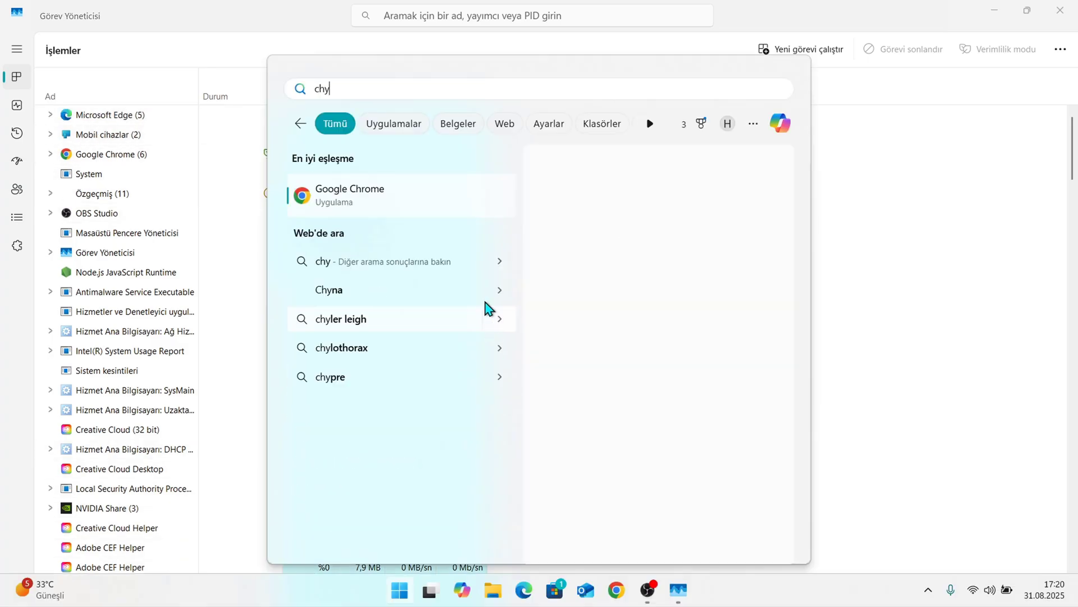
{"action": "key", "text": "Return"}
{"action": "left_click", "coordinate": [414, 369]}
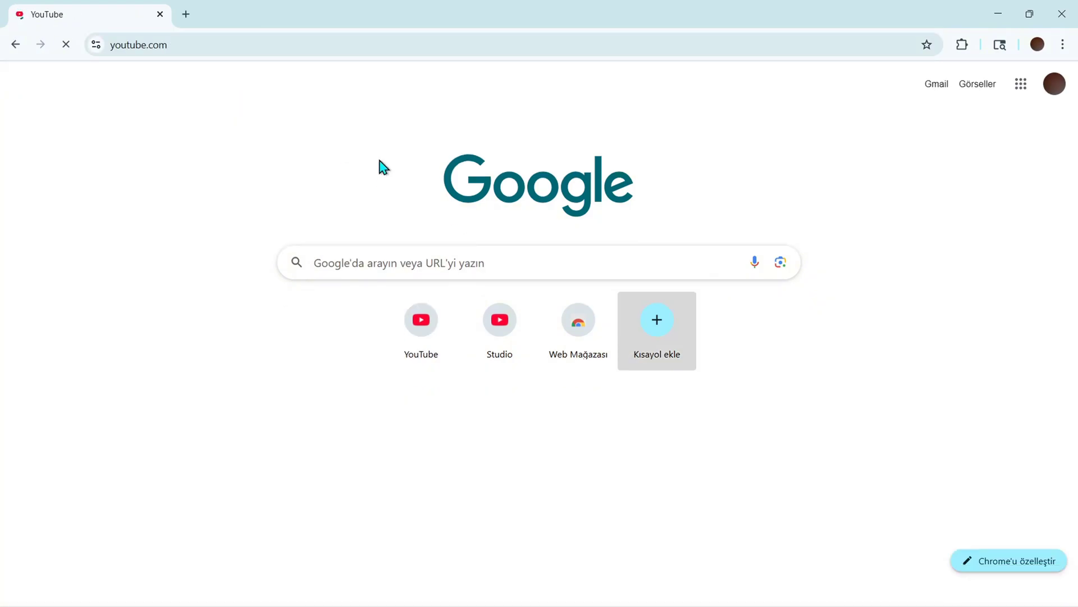
{"action": "scroll", "coordinate": [447, 269], "scroll_direction": "down", "scroll_amount": 10}
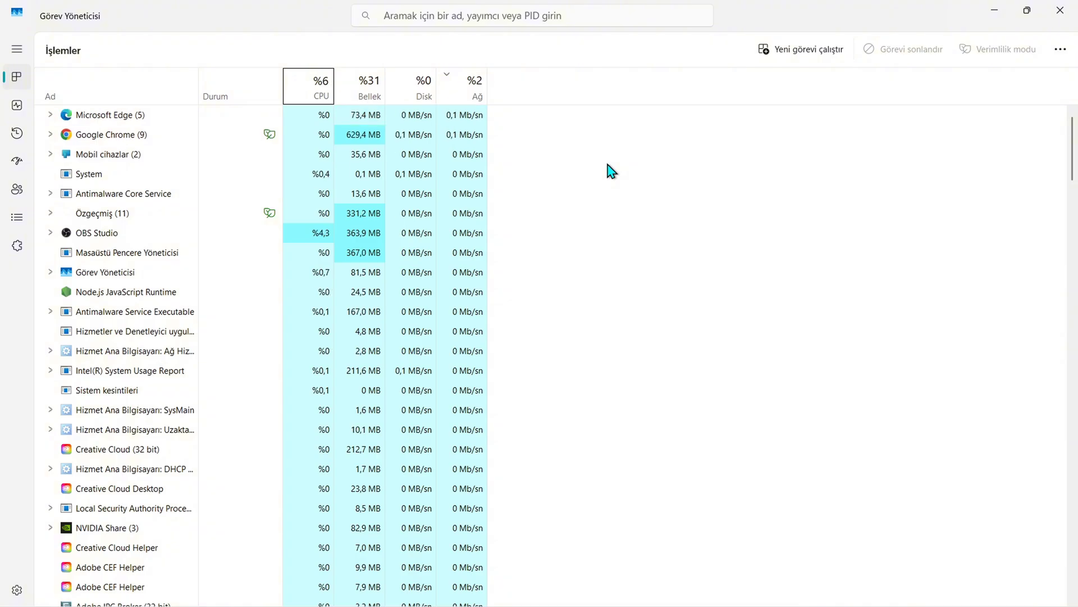
Show the Görevi sonlandır option for the Google Chrome process and dismiss it
{"action": "right_click", "coordinate": [107, 138]}
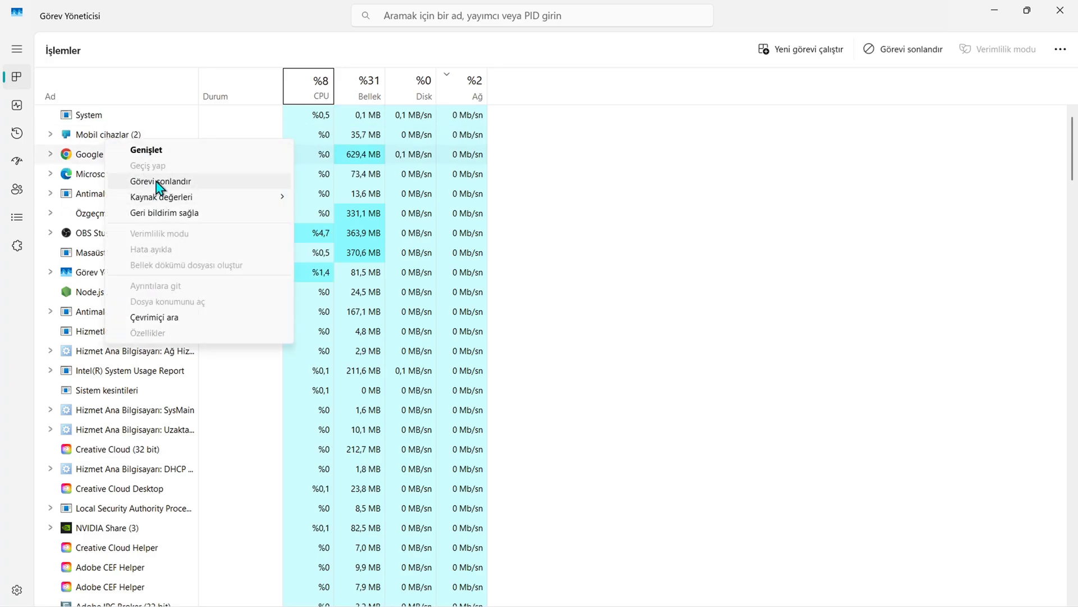
{"action": "left_click", "coordinate": [526, 207]}
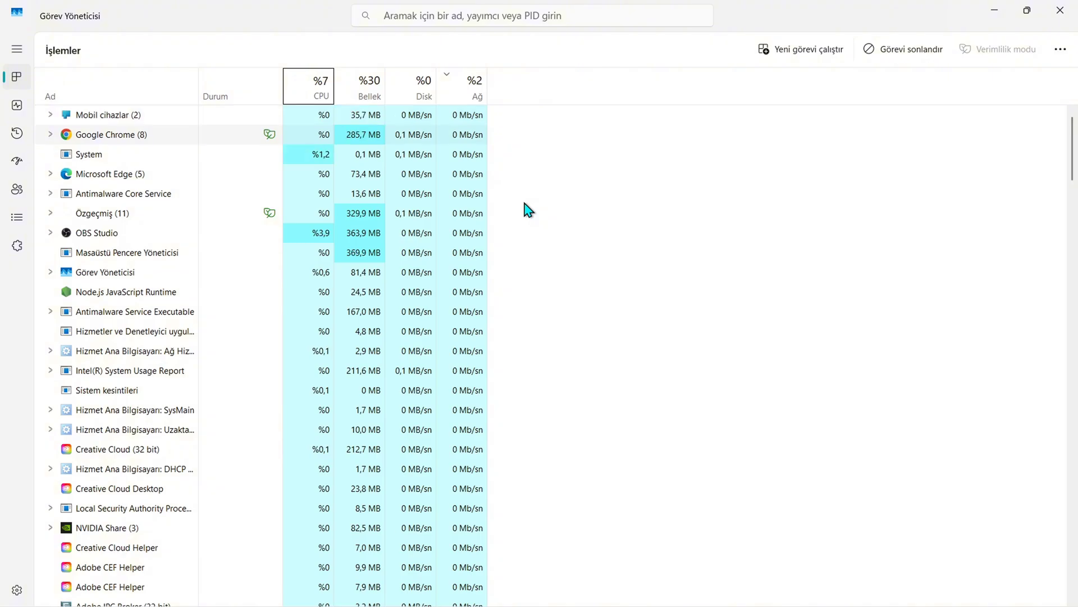
Search Windows for "program ekle", open Program ekle veya kaldır and view the Kaldır option of the 516 MB Camtasia 9 entry
{"action": "key", "text": "super"}
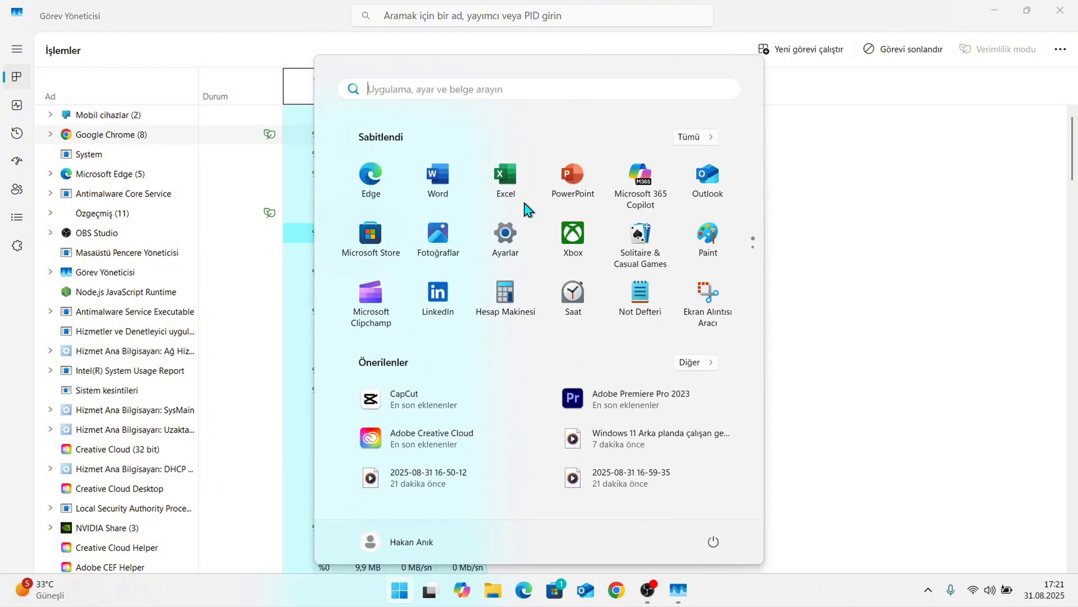
{"action": "type", "text": "program ekle"}
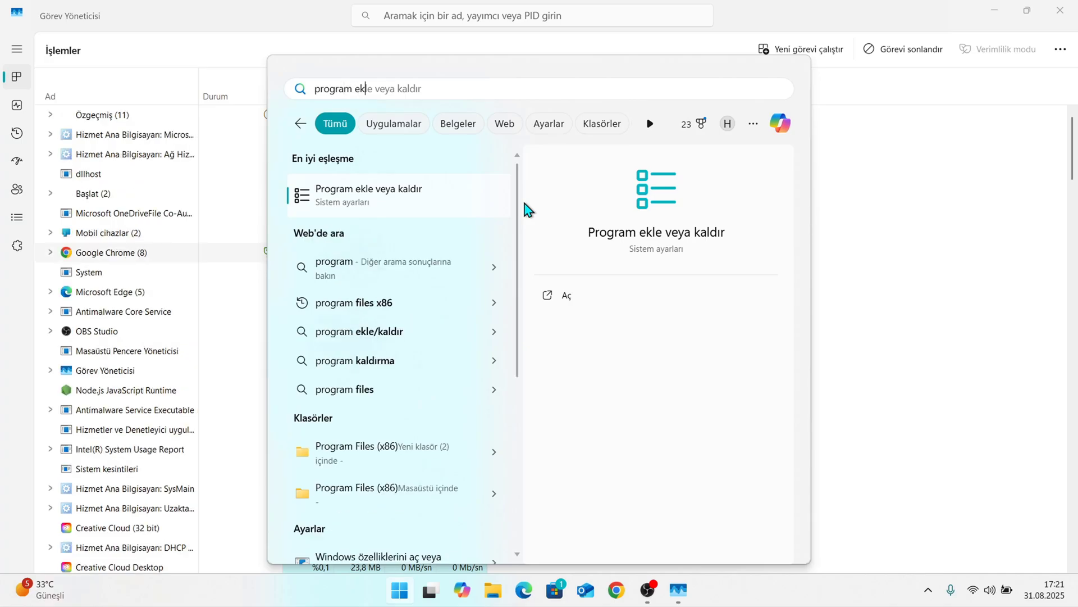
{"action": "left_click", "coordinate": [402, 208]}
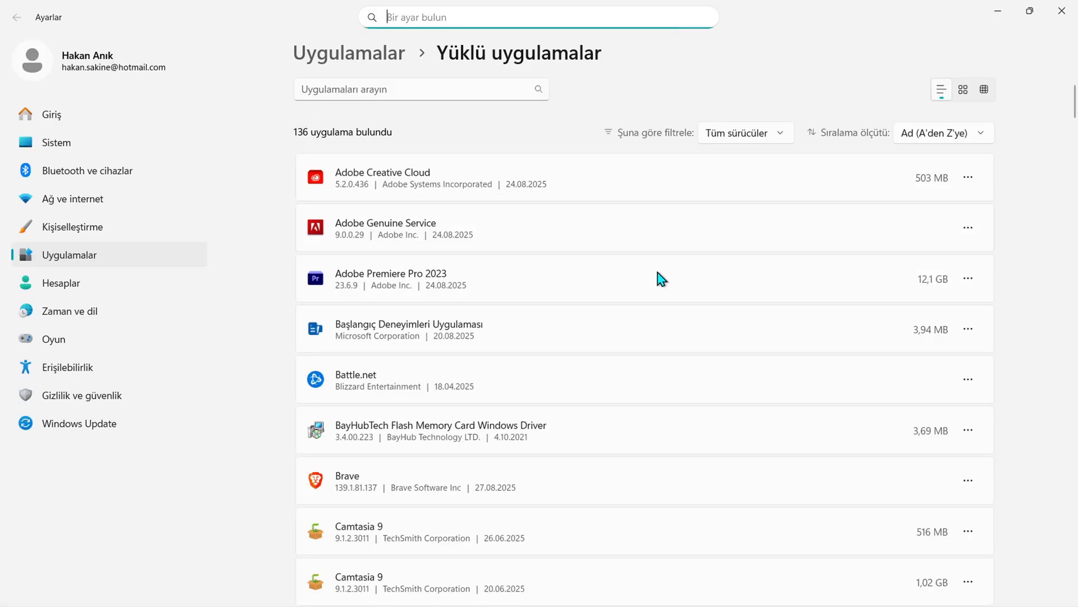
{"action": "scroll", "coordinate": [779, 243], "scroll_direction": "down", "scroll_amount": 5}
{"action": "left_click", "coordinate": [968, 211]}
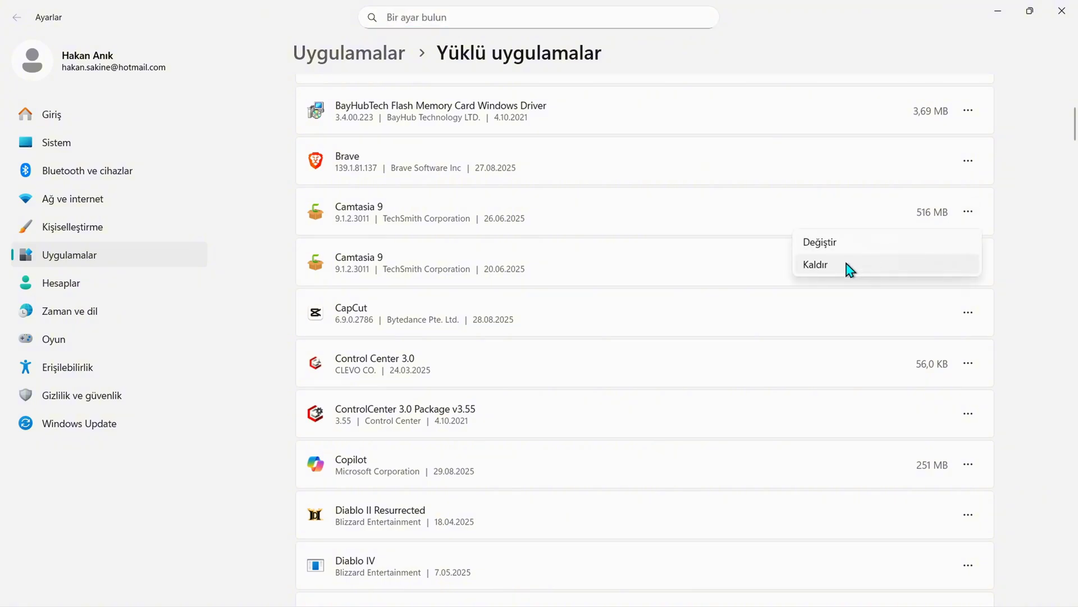
{"action": "left_click", "coordinate": [604, 140]}
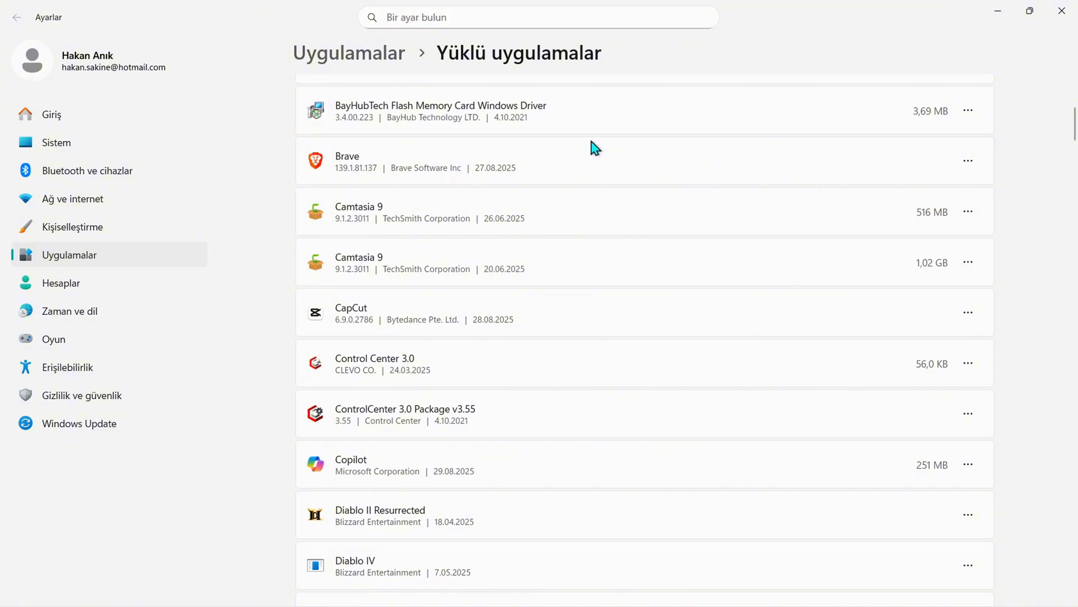
Leave the installed apps list for the desktop, and open Başlangıç Uygulamaları by searching Windows for "başlangıç"
{"action": "key", "text": "ctrl+shift+Escape"}
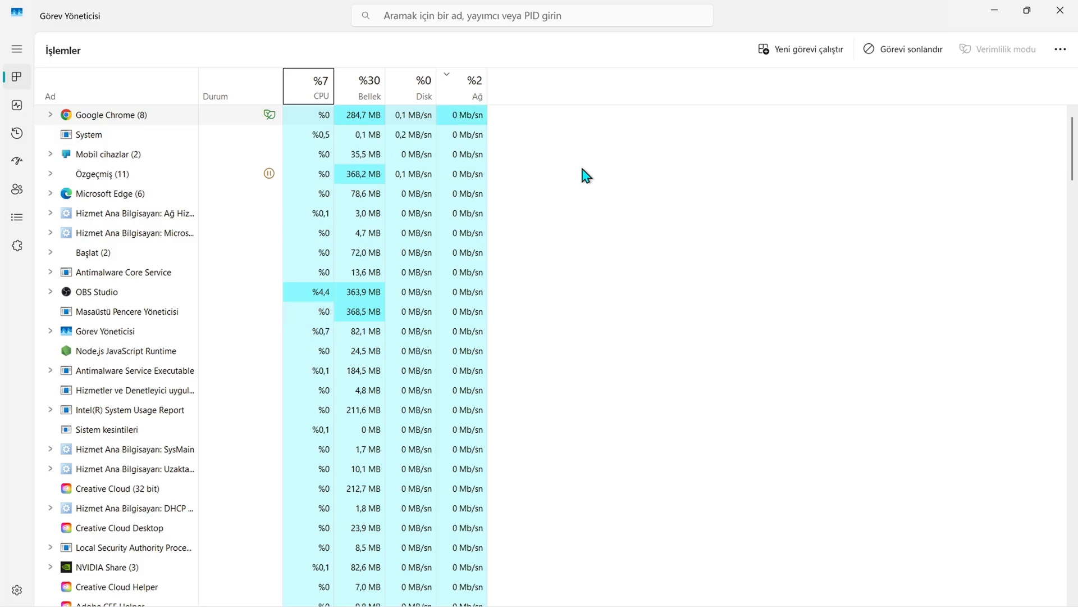
{"action": "key", "text": "super+d"}
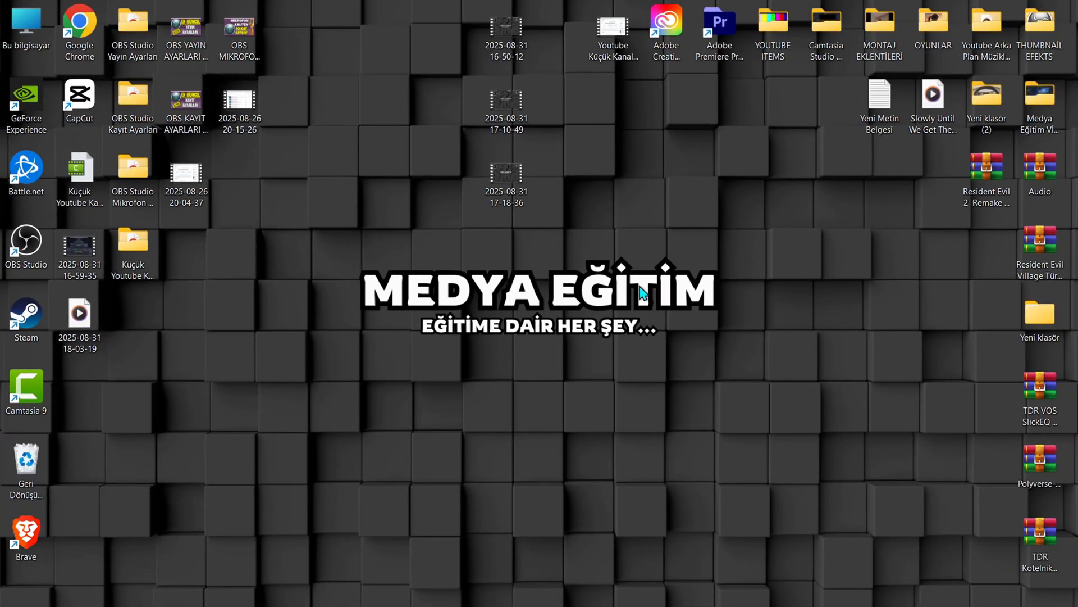
{"action": "key", "text": "super"}
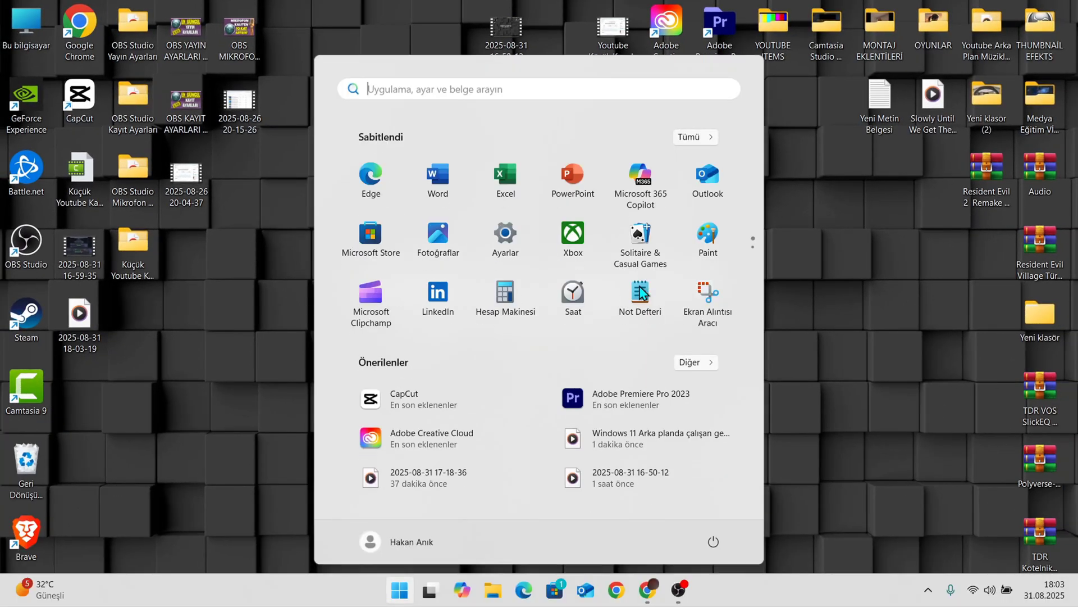
{"action": "type", "text": "başlan"}
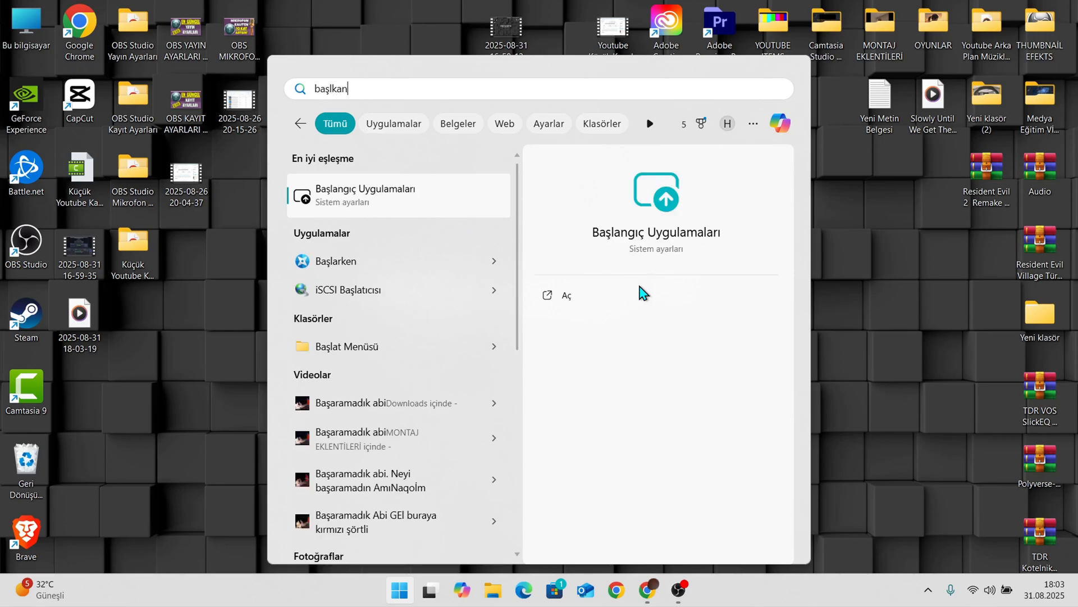
{"action": "type", "text": "gıç"}
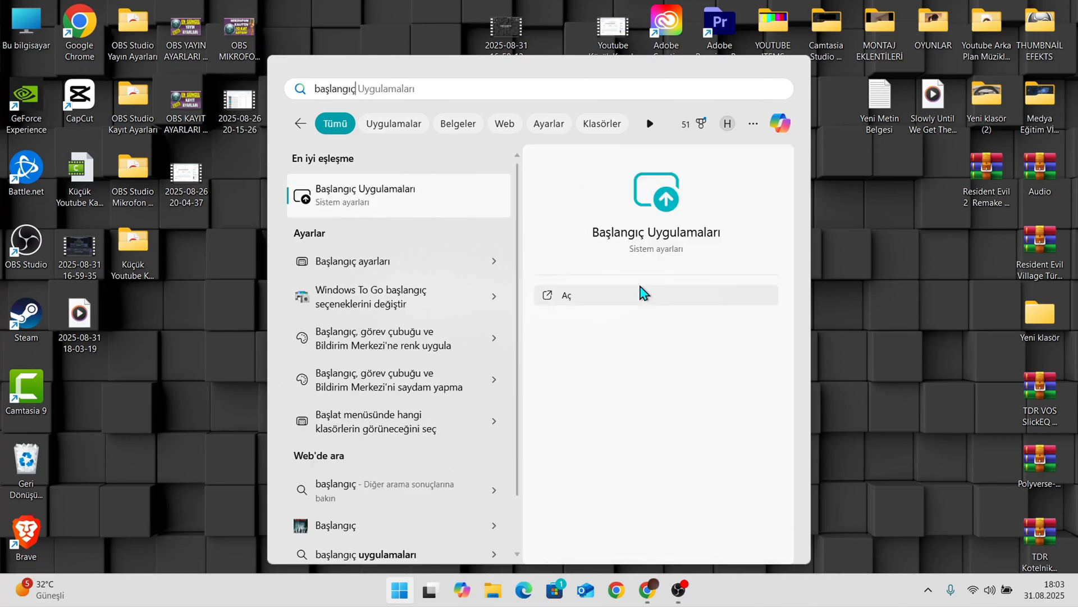
{"action": "left_click", "coordinate": [376, 203]}
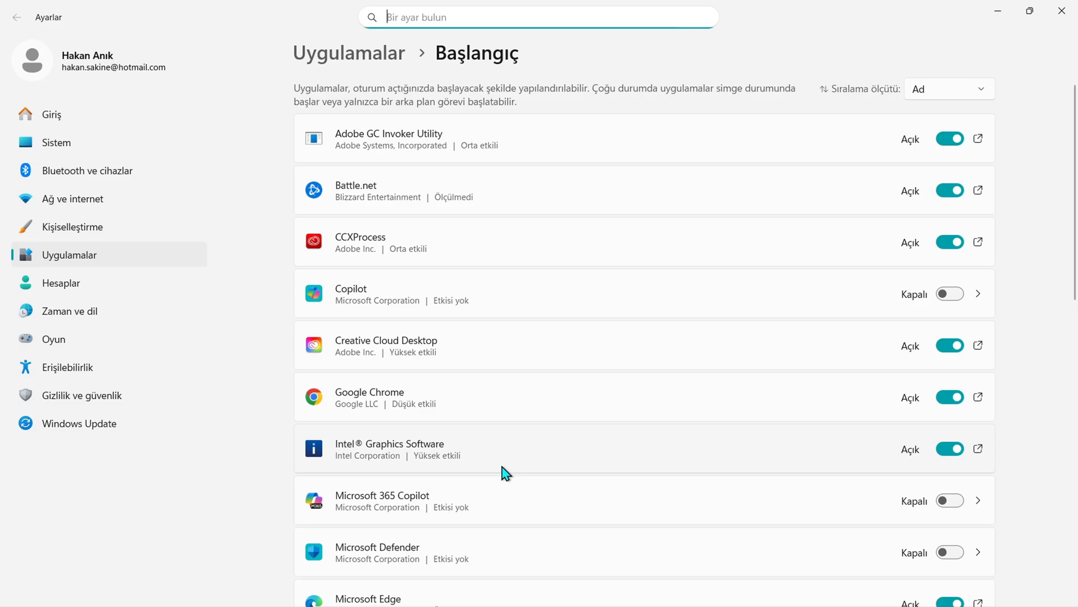
Turn off automatic startup for Battle.net, Adobe GC Invoker Utility, Creative Cloud Desktop and Microsoft Edge
{"action": "left_click", "coordinate": [958, 191]}
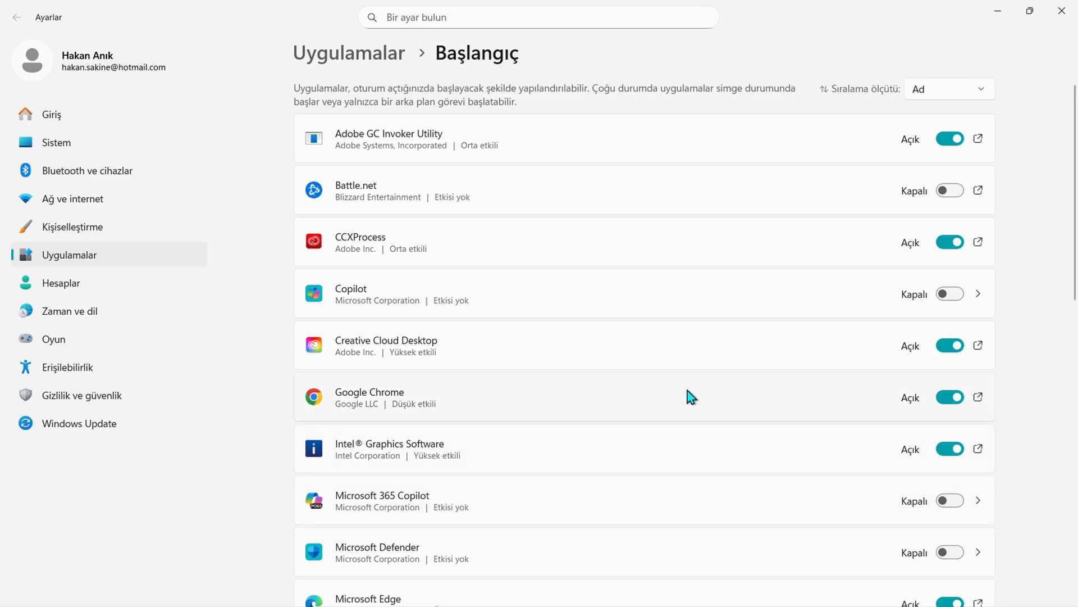
{"action": "left_click", "coordinate": [953, 142]}
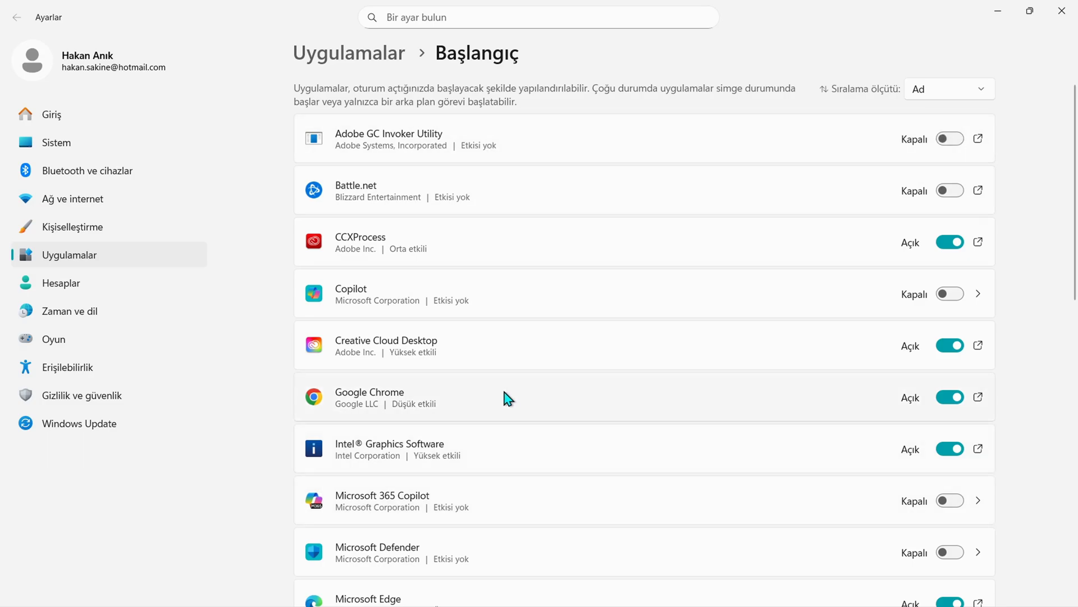
{"action": "left_click", "coordinate": [957, 344]}
{"action": "scroll", "coordinate": [688, 337], "scroll_direction": "down", "scroll_amount": 8}
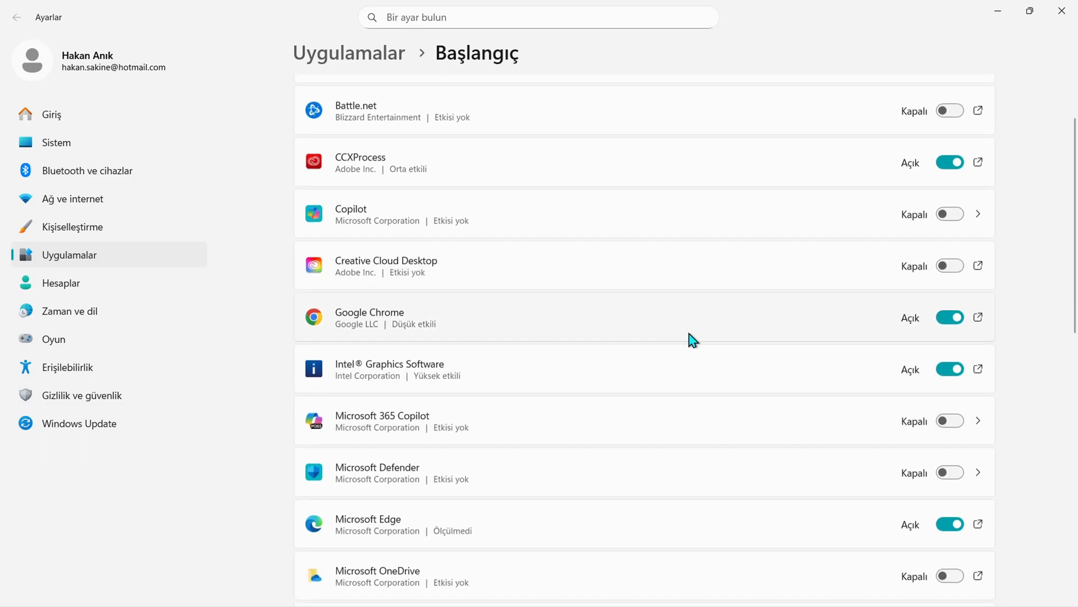
{"action": "scroll", "coordinate": [629, 233], "scroll_direction": "down", "scroll_amount": 2}
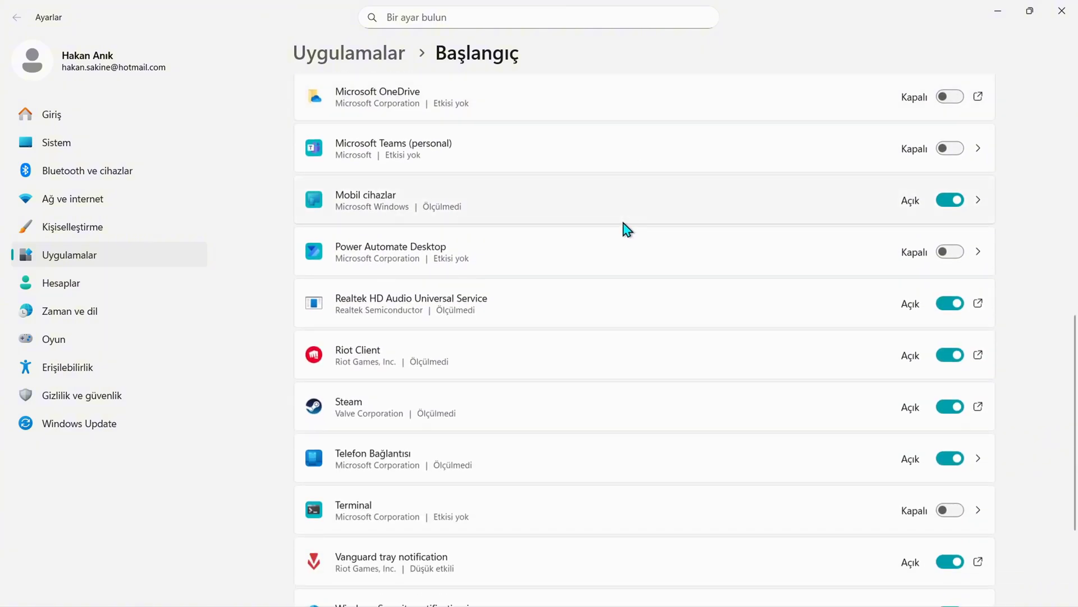
{"action": "scroll", "coordinate": [623, 229], "scroll_direction": "up", "scroll_amount": 3}
{"action": "scroll", "coordinate": [489, 233], "scroll_direction": "up", "scroll_amount": 2}
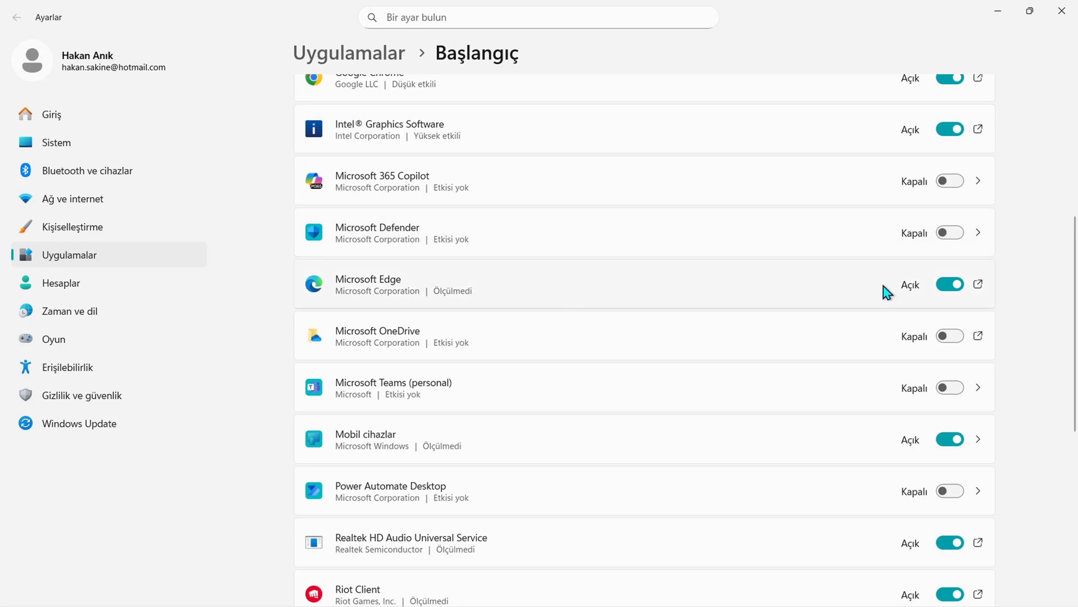
{"action": "left_click", "coordinate": [950, 284]}
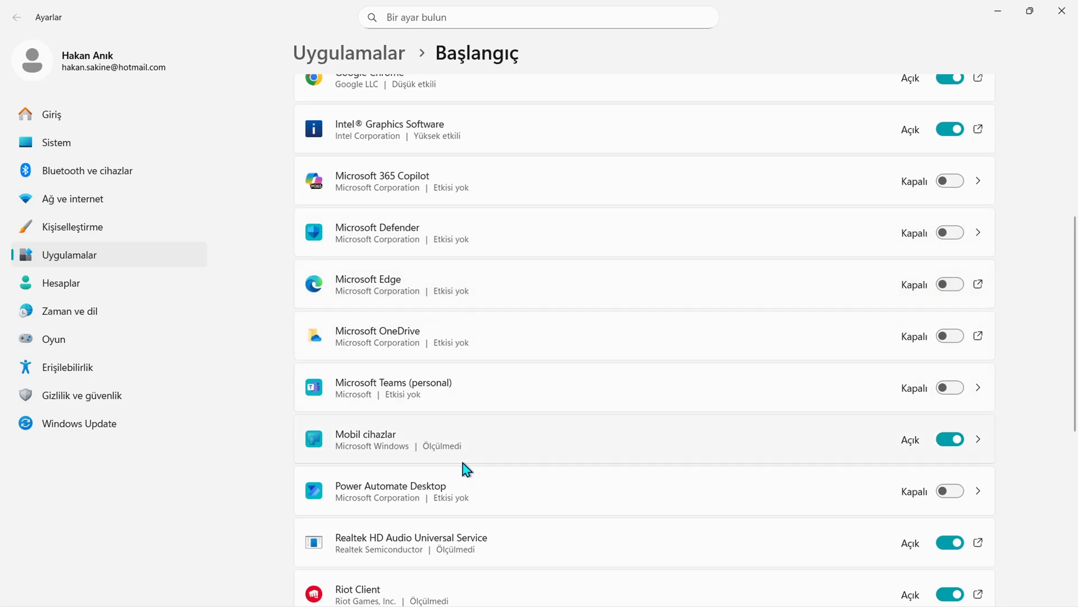
Turn off automatic startup for Riot Client, Steam, Xbox and Vanguard tray notification
{"action": "scroll", "coordinate": [500, 277], "scroll_direction": "down", "scroll_amount": 5}
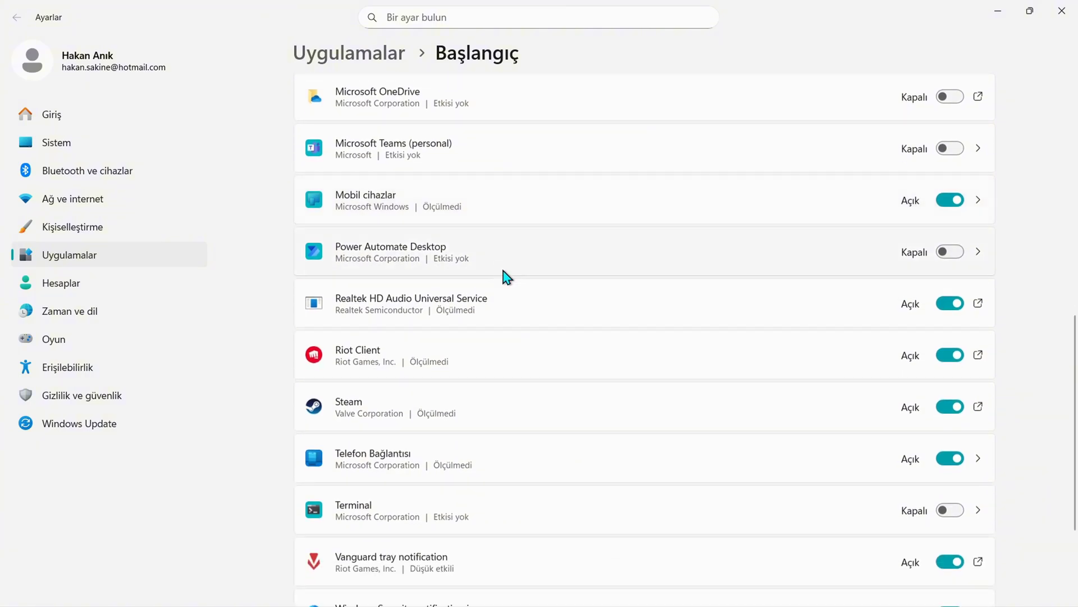
{"action": "scroll", "coordinate": [518, 337], "scroll_direction": "down", "scroll_amount": 2}
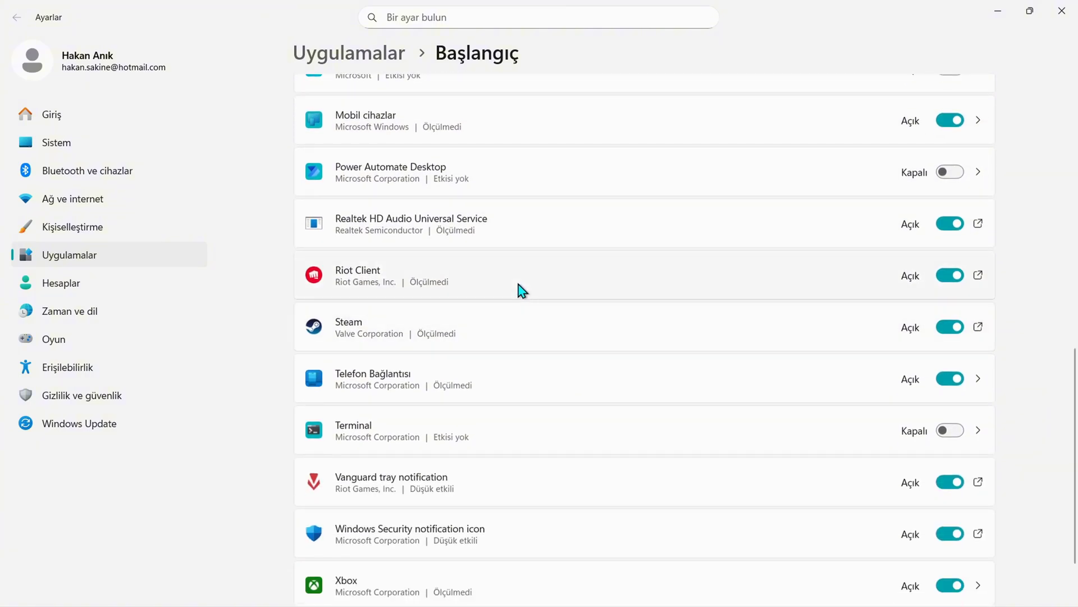
{"action": "left_click", "coordinate": [955, 276]}
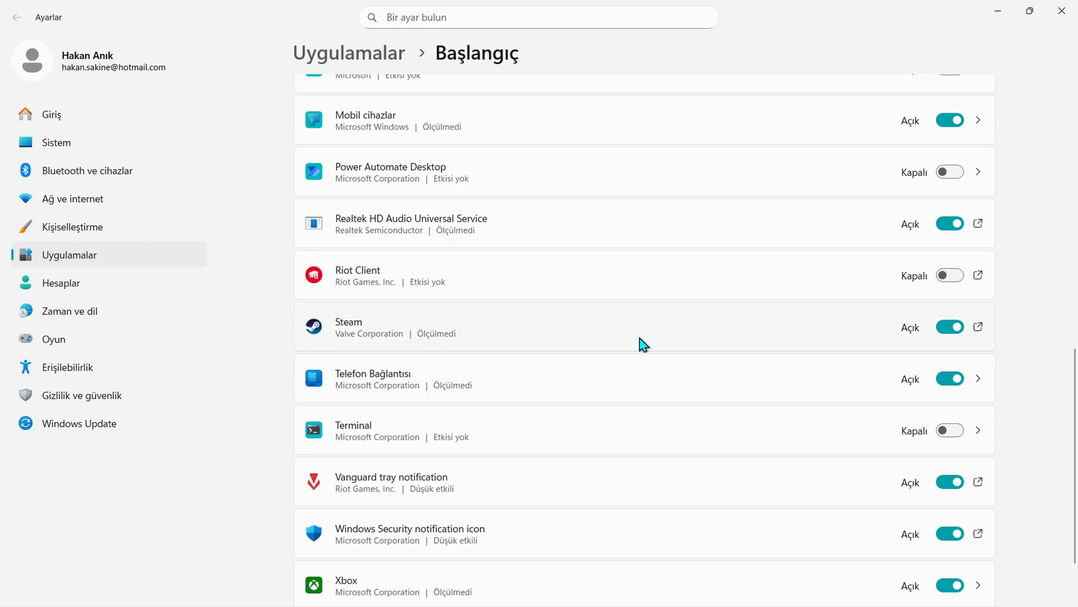
{"action": "left_click", "coordinate": [950, 326]}
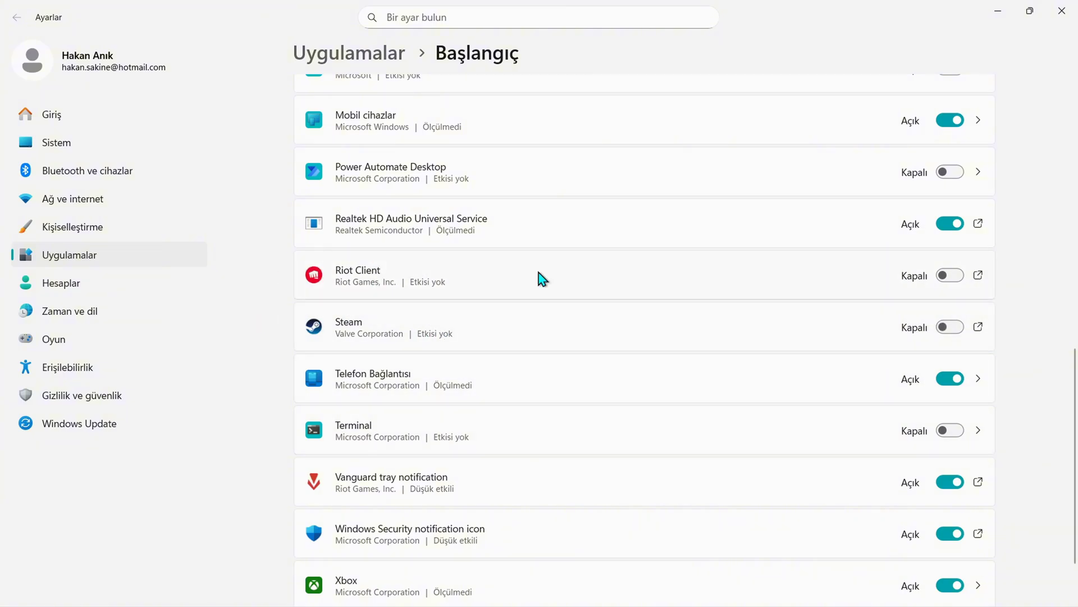
{"action": "scroll", "coordinate": [555, 345], "scroll_direction": "down", "scroll_amount": 2}
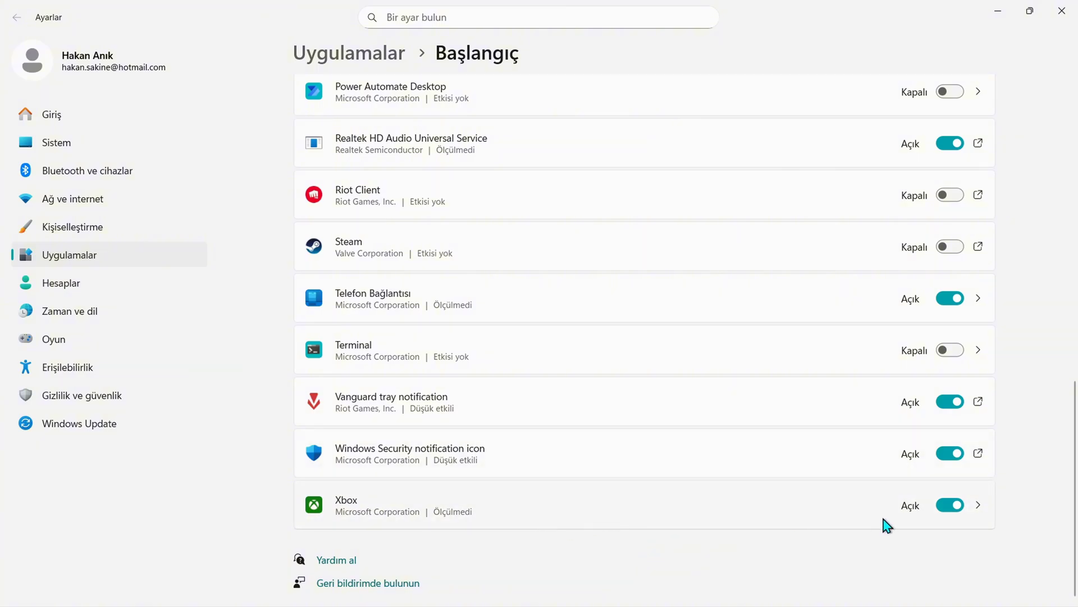
{"action": "left_click", "coordinate": [946, 505]}
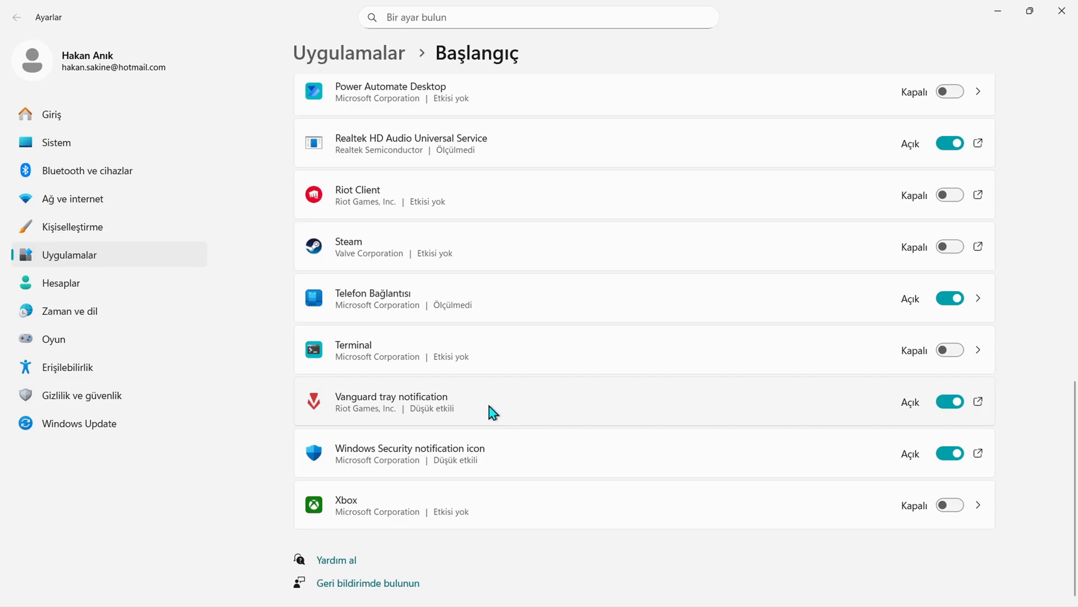
{"action": "left_click", "coordinate": [950, 401]}
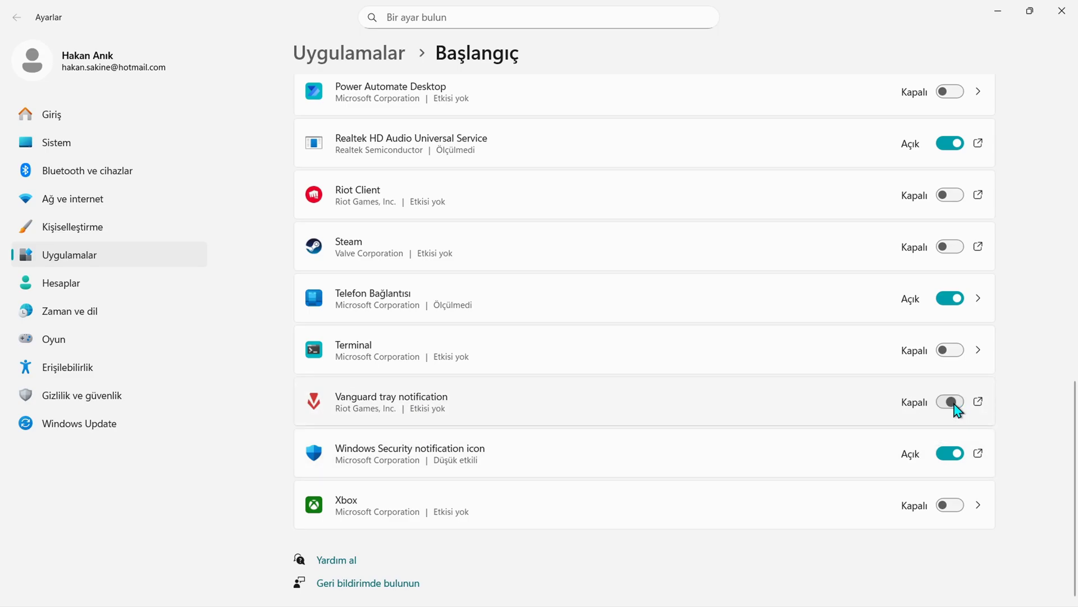
{"action": "scroll", "coordinate": [477, 395], "scroll_direction": "up", "scroll_amount": 10}
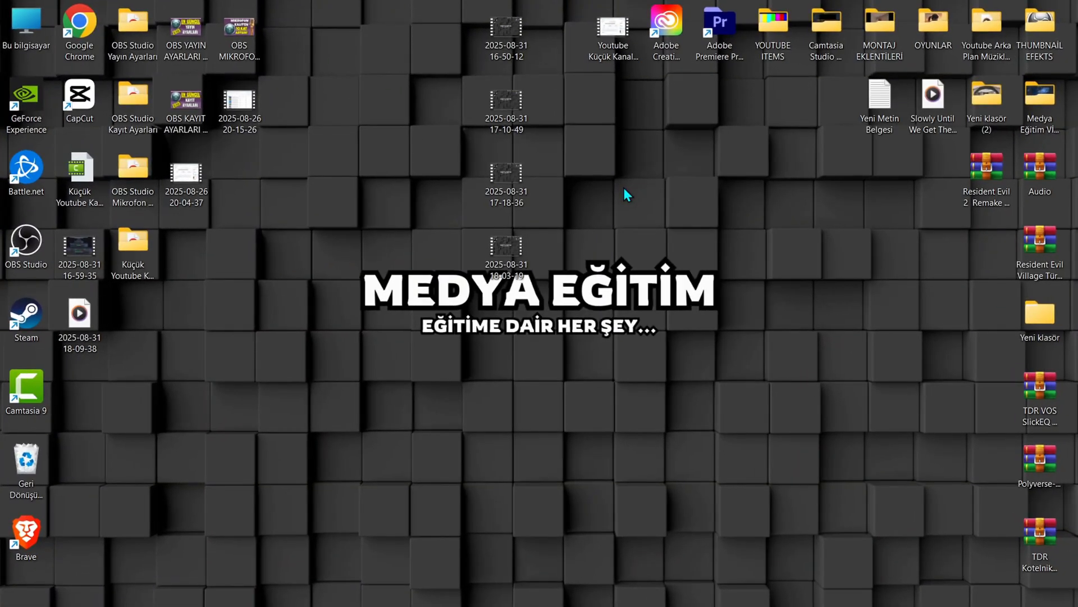
Search Windows for "windows u", open Windows Update ayarları and go to its Gelişmiş seçenekler
{"action": "key", "text": "super"}
{"action": "type", "text": "windows "}
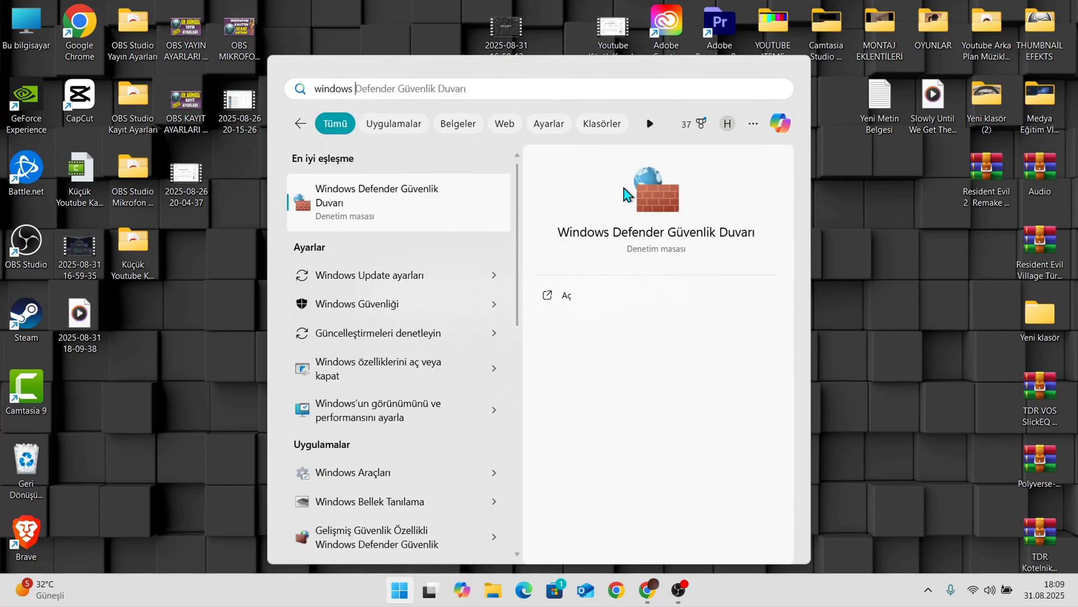
{"action": "type", "text": "u"}
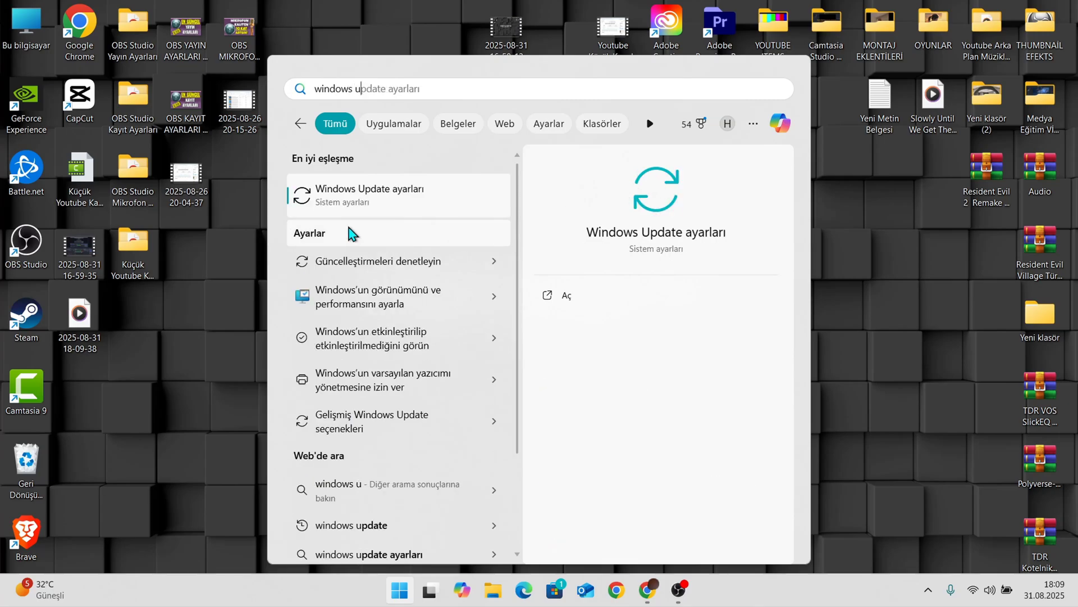
{"action": "left_click", "coordinate": [360, 209]}
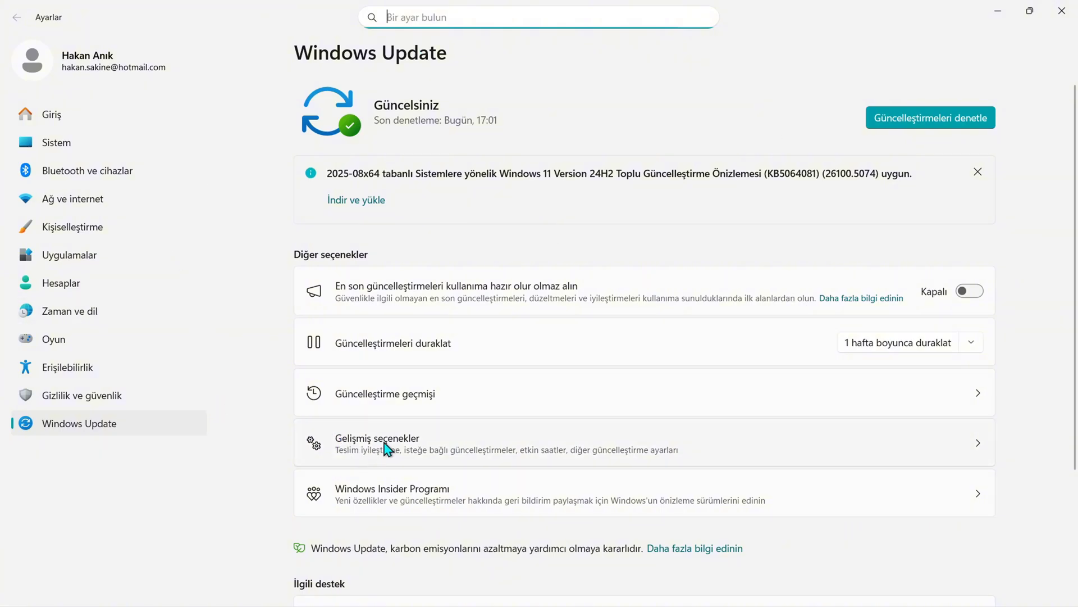
{"action": "left_click", "coordinate": [412, 449]}
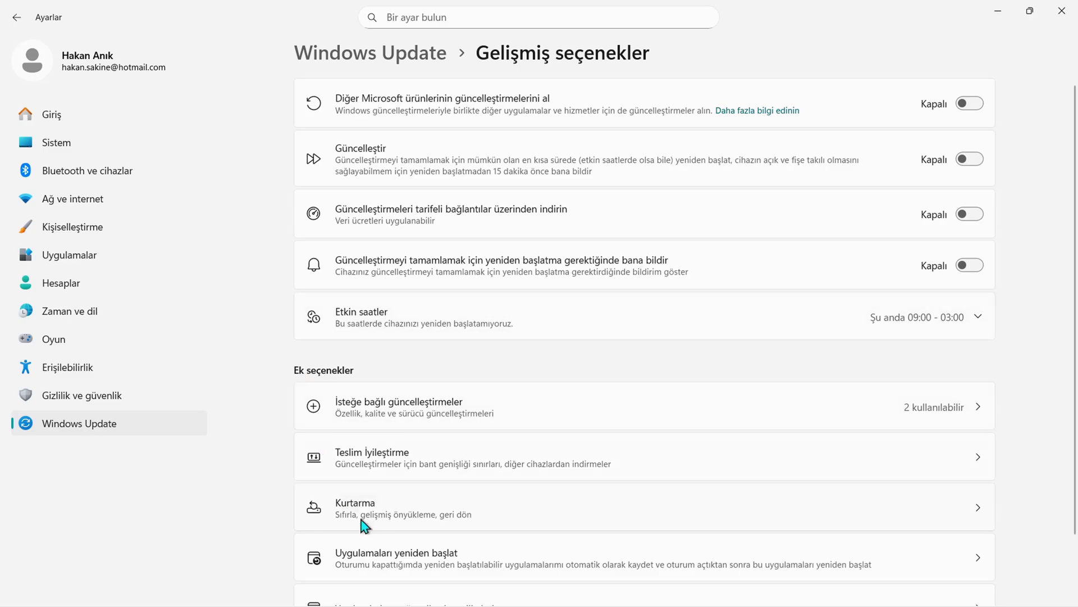
Turn off downloads from other devices in the Teslim İyileştirme settings and close Ayarlar
{"action": "left_click", "coordinate": [371, 466]}
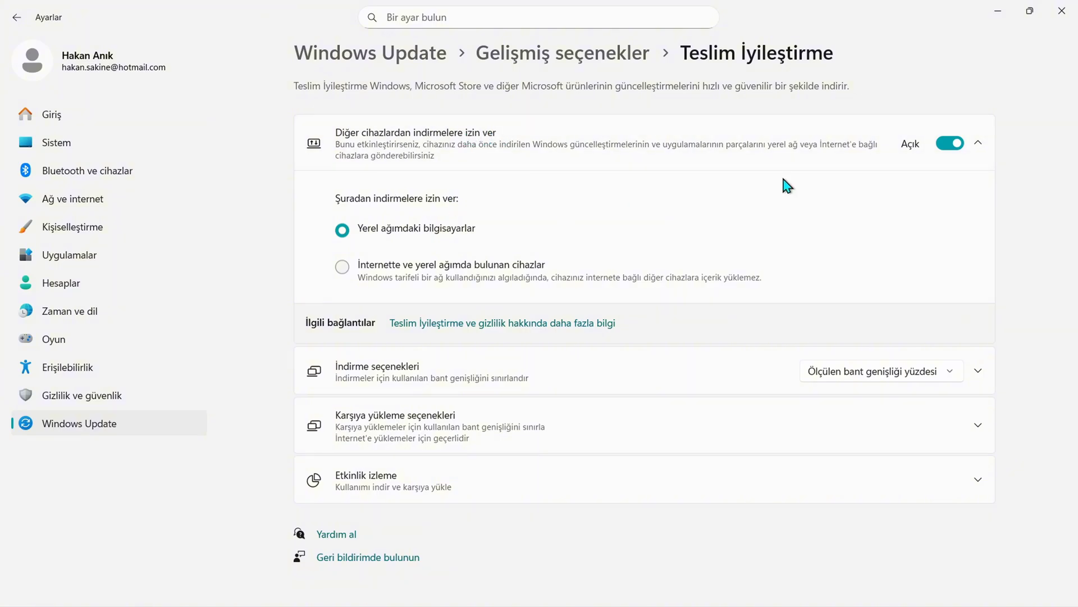
{"action": "left_click", "coordinate": [952, 144]}
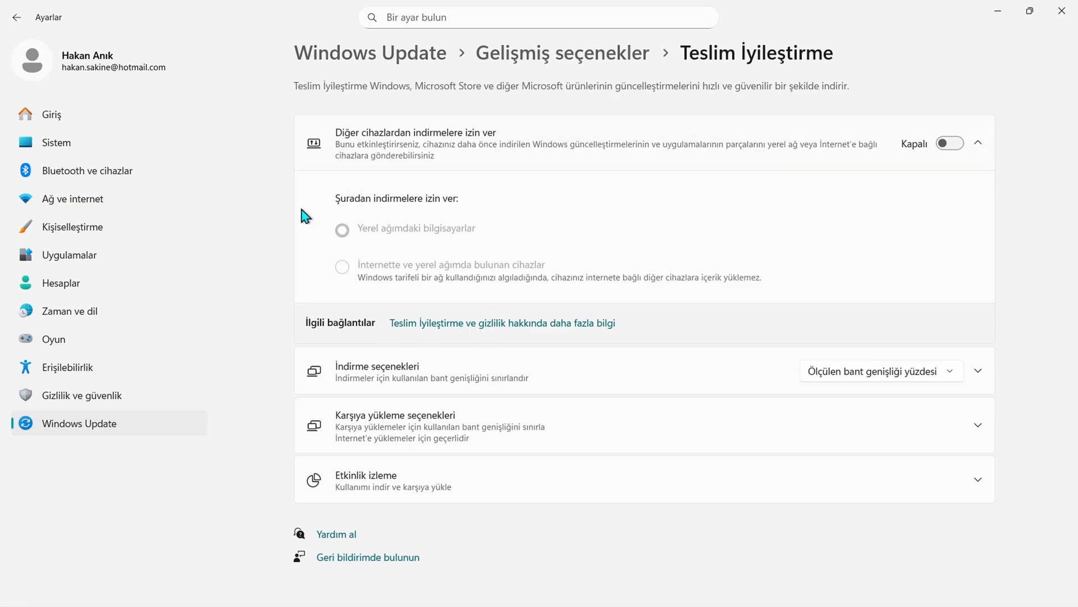
{"action": "left_click", "coordinate": [1066, 17]}
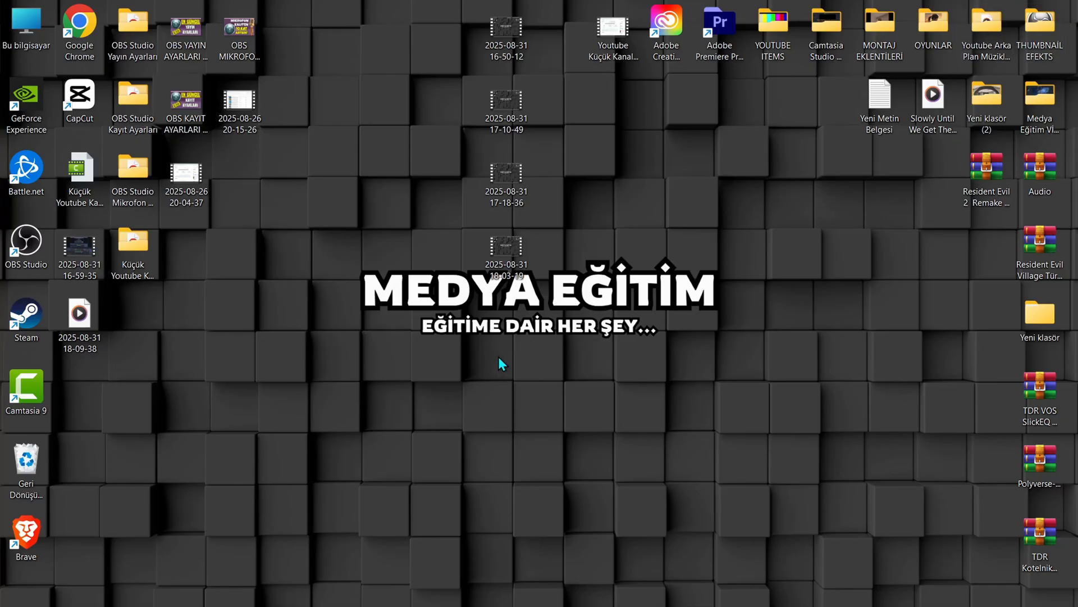
Search Windows for "hizmetler" and open Hizmetler
{"action": "key", "text": "super"}
{"action": "type", "text": "hizmetler"}
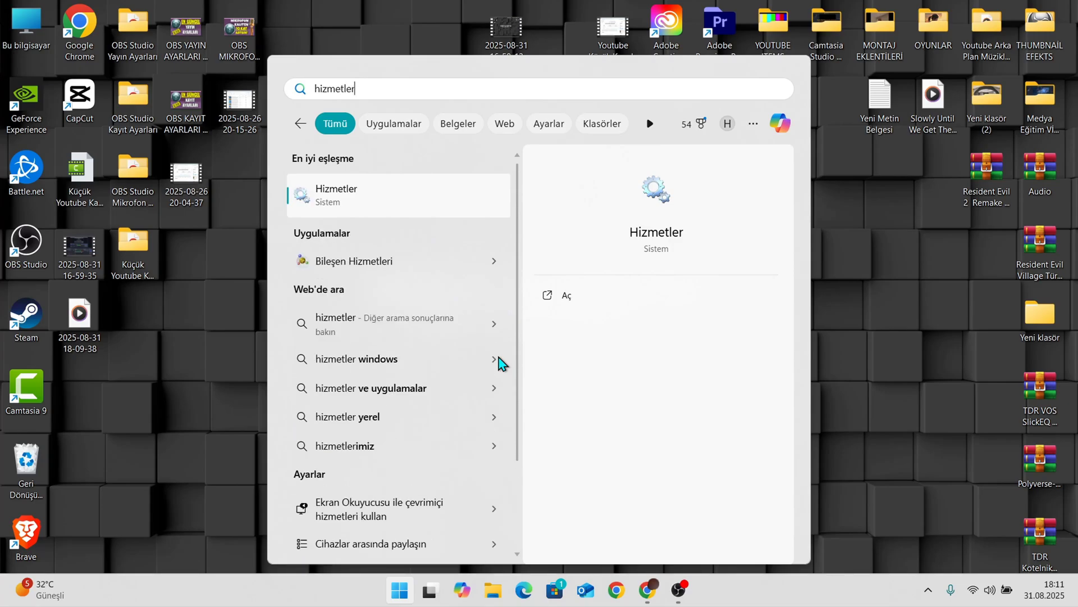
{"action": "key", "text": "Return"}
Find the Windows Update service in the services list, set its startup type to Devre Dışı and apply the change
{"action": "scroll", "coordinate": [353, 264], "scroll_direction": "down", "scroll_amount": 3}
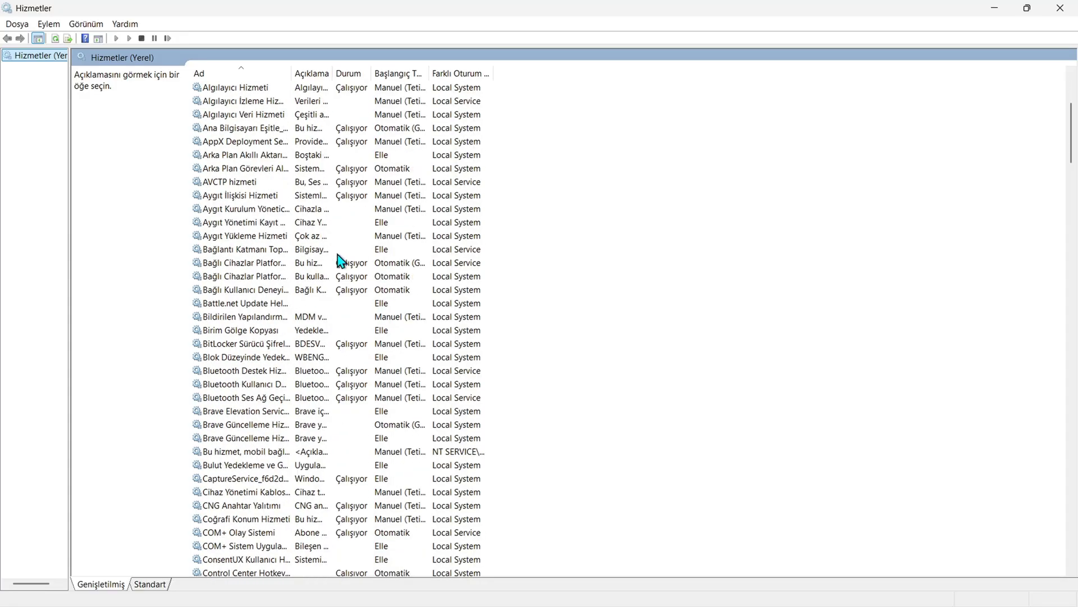
{"action": "left_click", "coordinate": [320, 249]}
{"action": "key", "text": "w"}
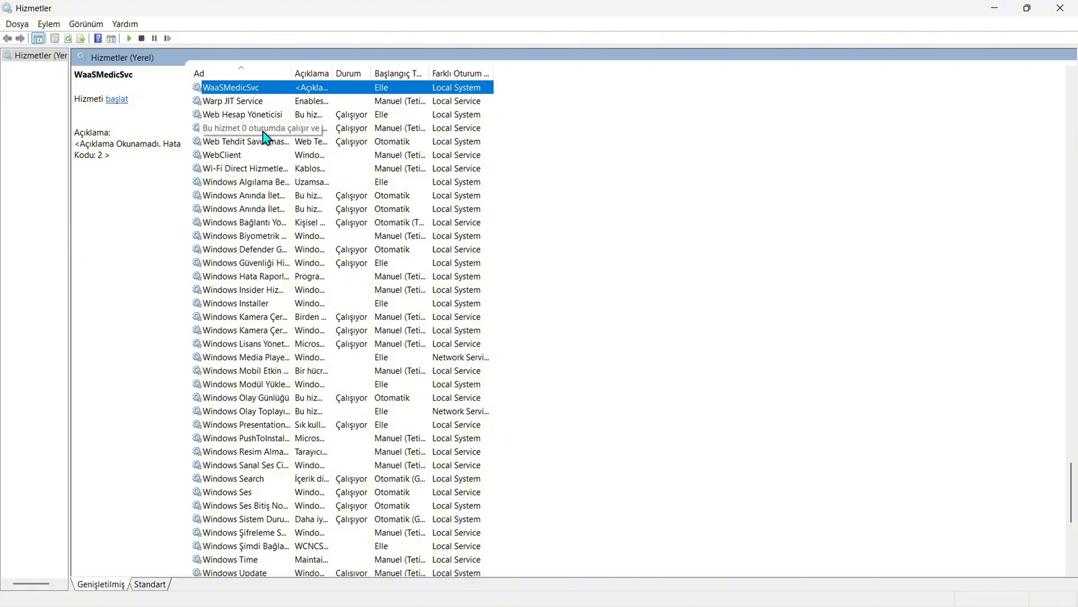
{"action": "scroll", "coordinate": [260, 382], "scroll_direction": "down", "scroll_amount": 5}
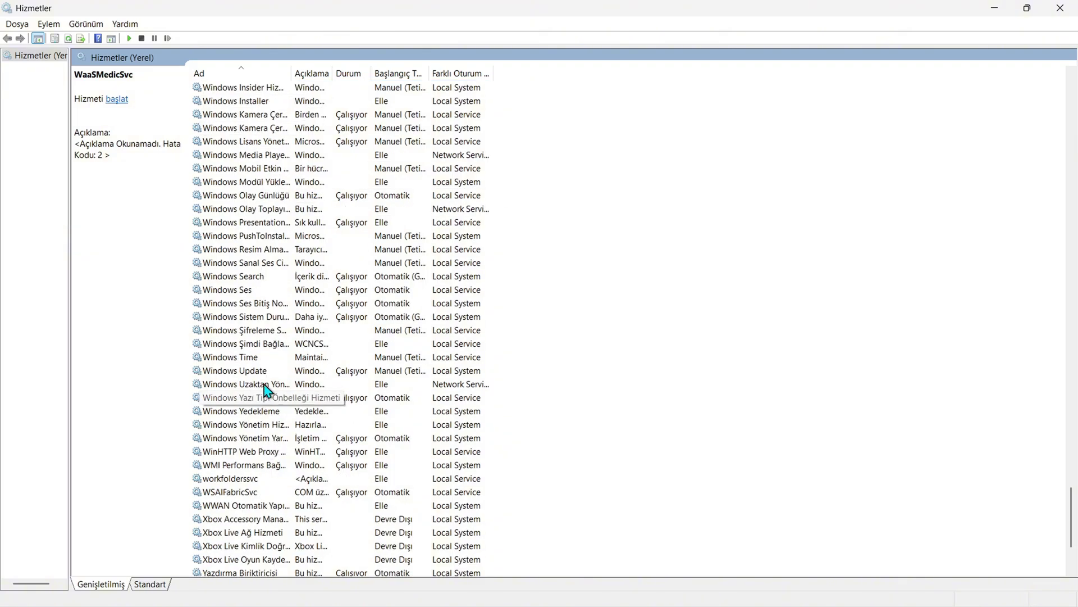
{"action": "left_click", "coordinate": [258, 375]}
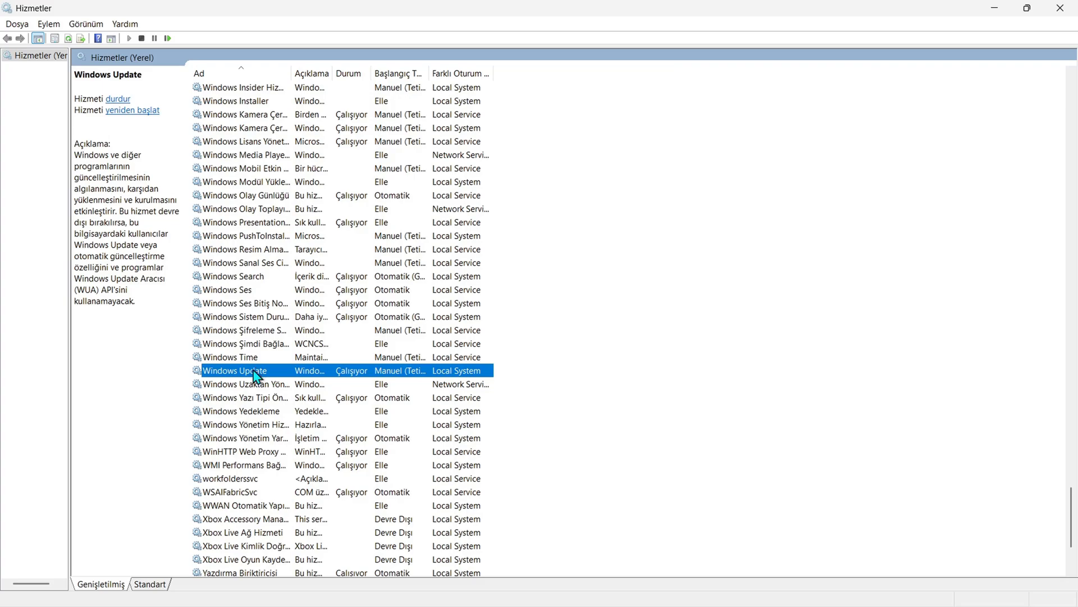
{"action": "double_click", "coordinate": [254, 374]}
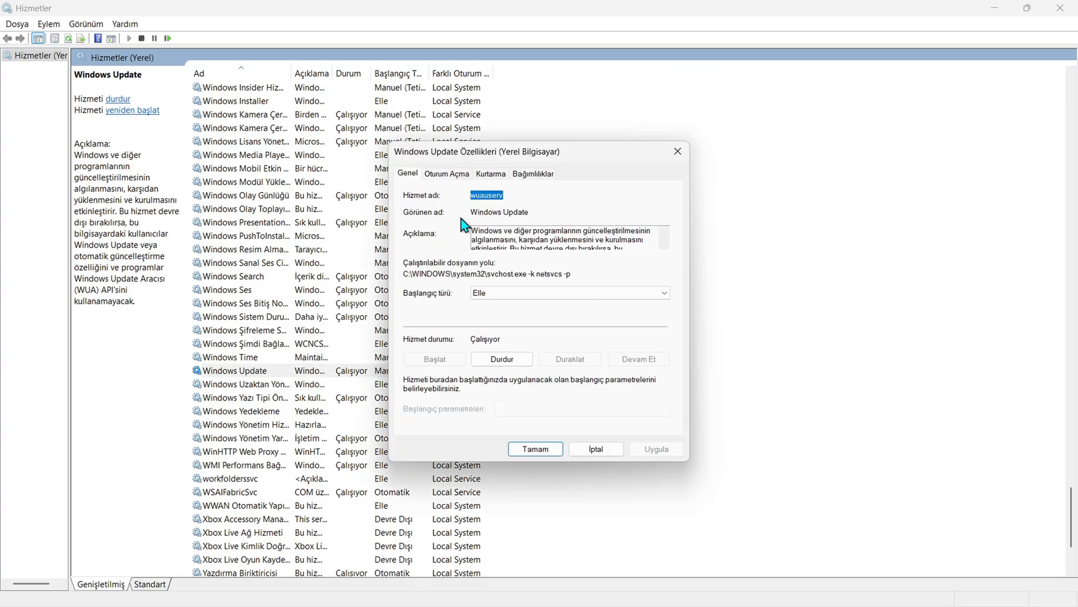
{"action": "left_click", "coordinate": [514, 295]}
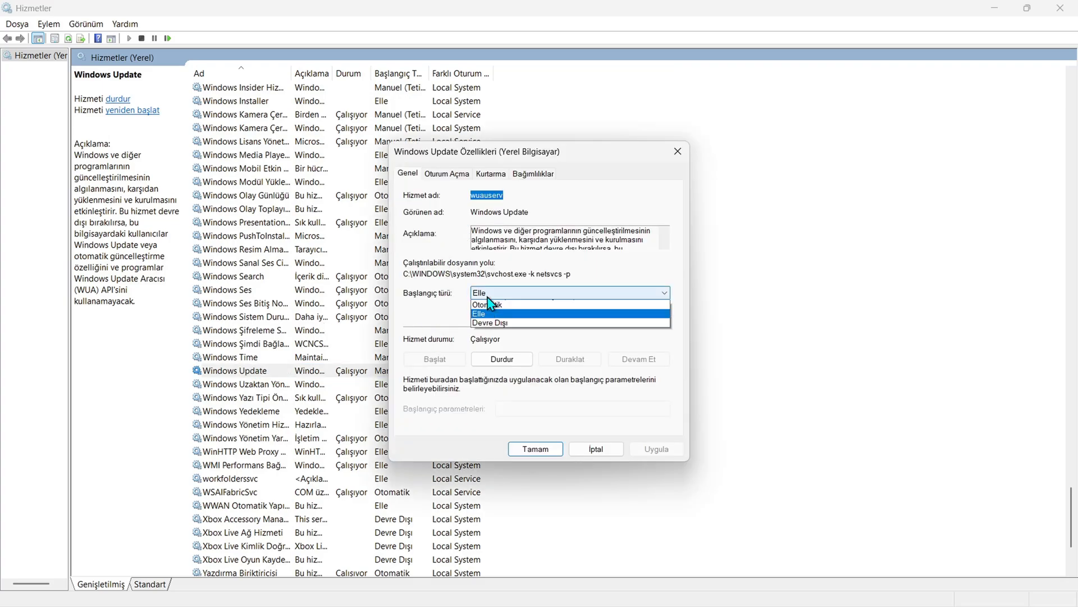
{"action": "left_click", "coordinate": [488, 331]}
{"action": "left_click", "coordinate": [651, 449]}
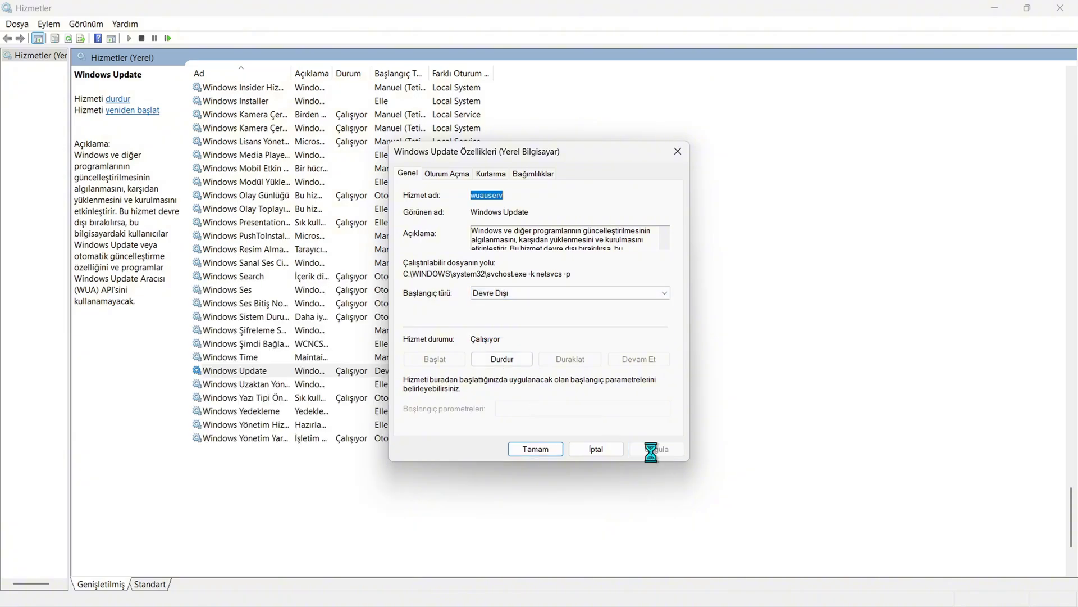
{"action": "left_click", "coordinate": [540, 453]}
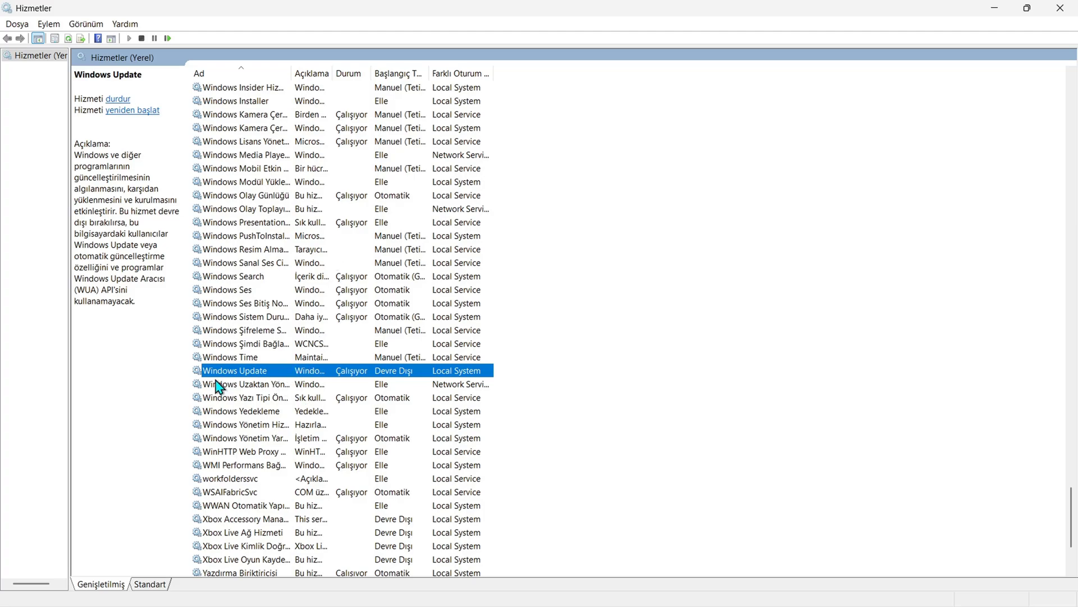
Reopen the Windows Update service's properties and select Elle as its startup type
{"action": "double_click", "coordinate": [257, 372]}
{"action": "left_click", "coordinate": [503, 293]}
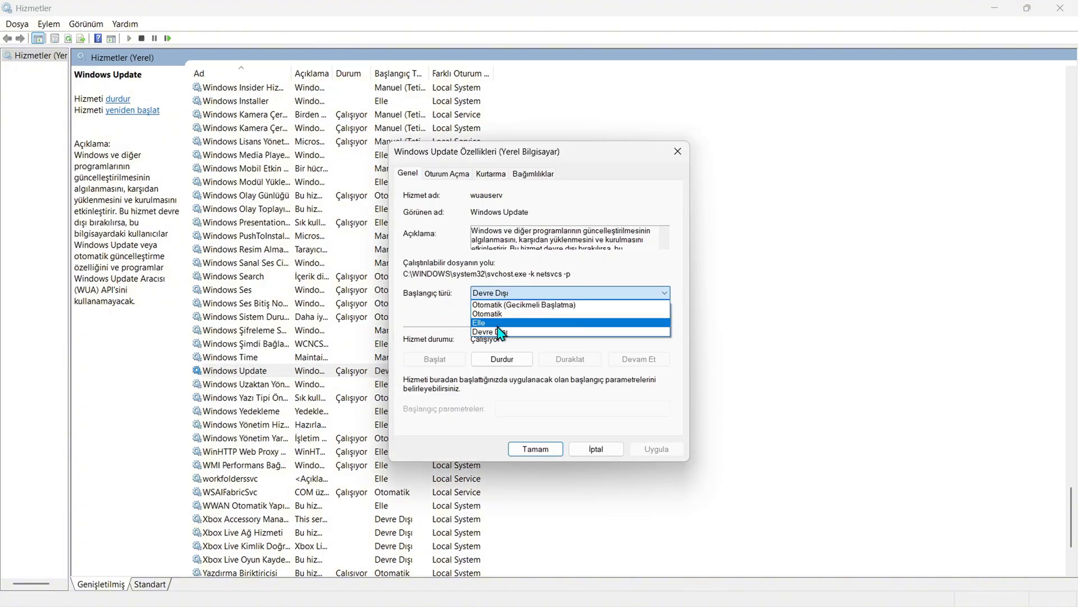
{"action": "left_click", "coordinate": [498, 329]}
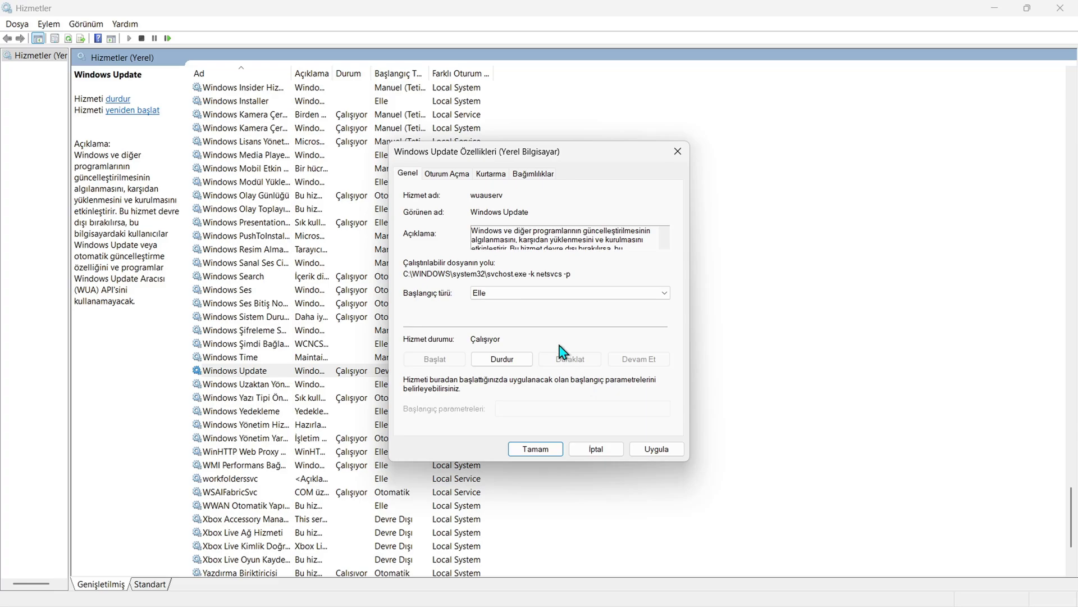
Select Devre Dışı again as the Windows Update service's startup type, apply it and close Hizmetler
{"action": "left_click", "coordinate": [536, 293]}
{"action": "left_click", "coordinate": [500, 332]}
{"action": "left_click", "coordinate": [657, 448]}
{"action": "left_click", "coordinate": [536, 449]}
{"action": "left_click", "coordinate": [1060, 8]}
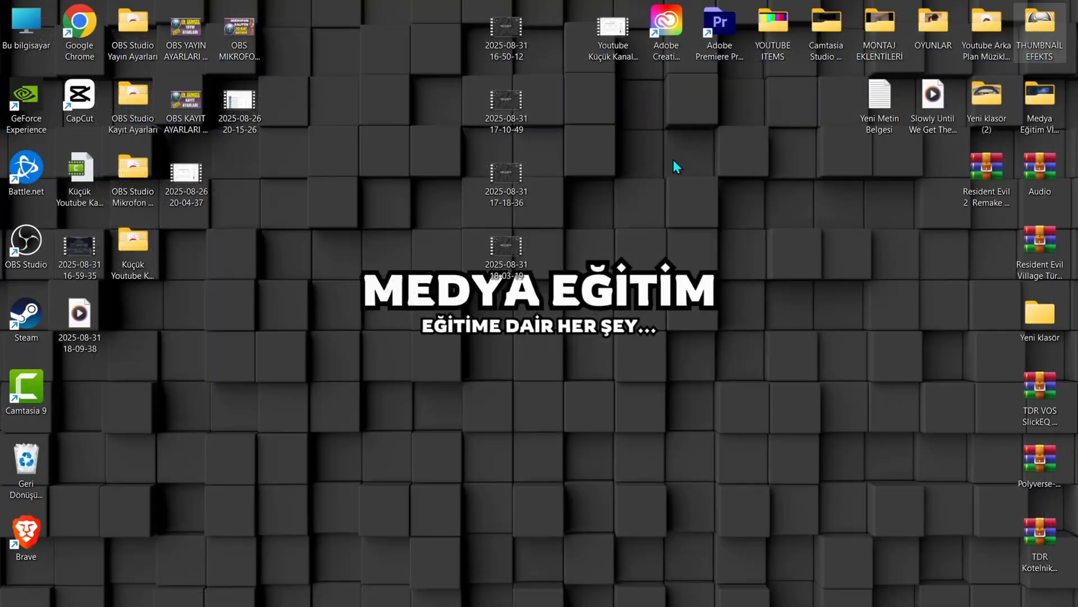